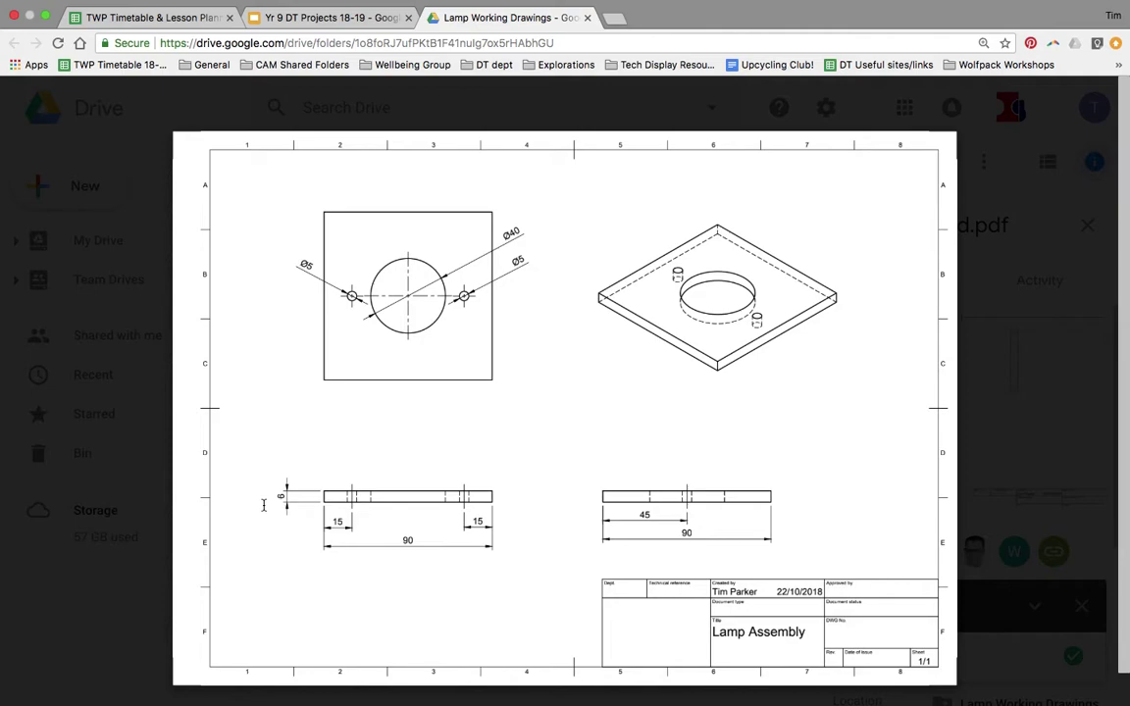
# Switch to Fusion 360 and create a new active empty component named "Acrylic Circle Hole"
pyautogui.hotkey('ctrl', 'Left')
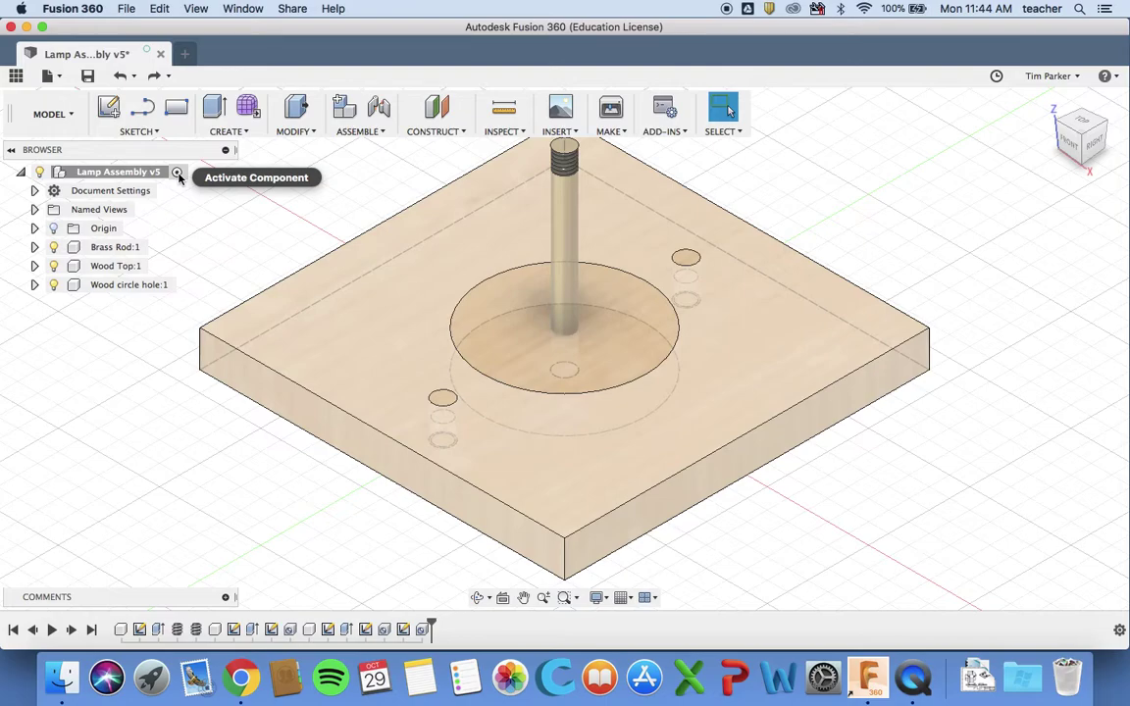
pyautogui.click(345, 111)
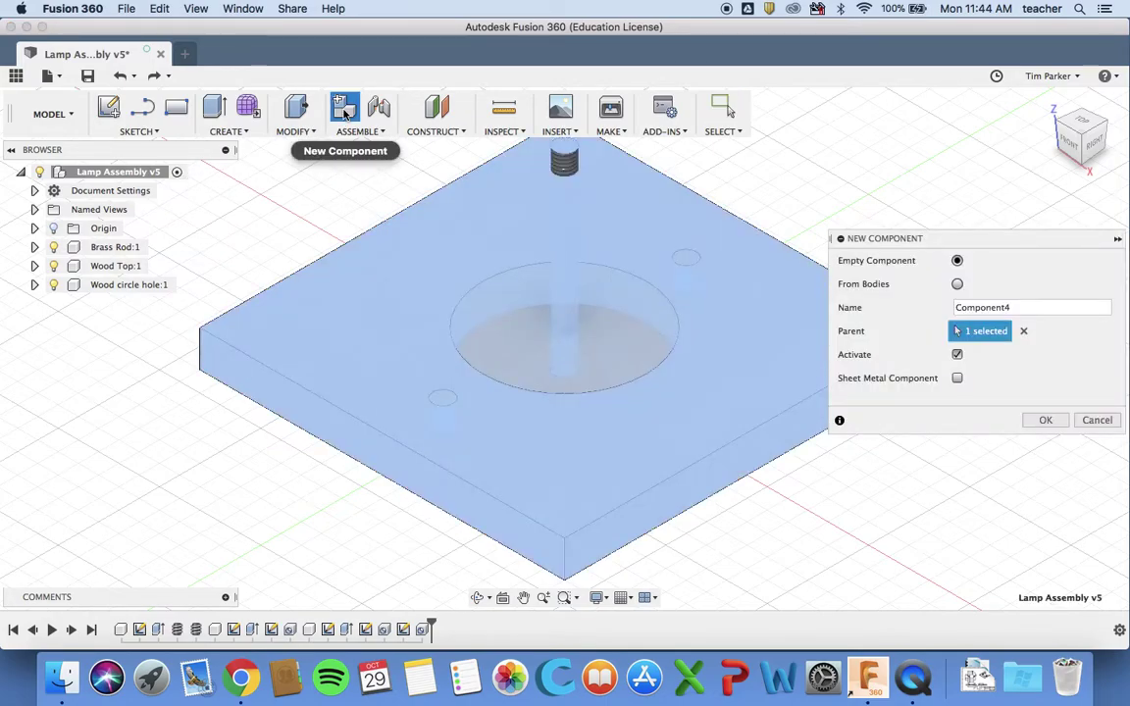
pyautogui.doubleClick(936, 307)
pyautogui.write('Acrylic Circle Hole')
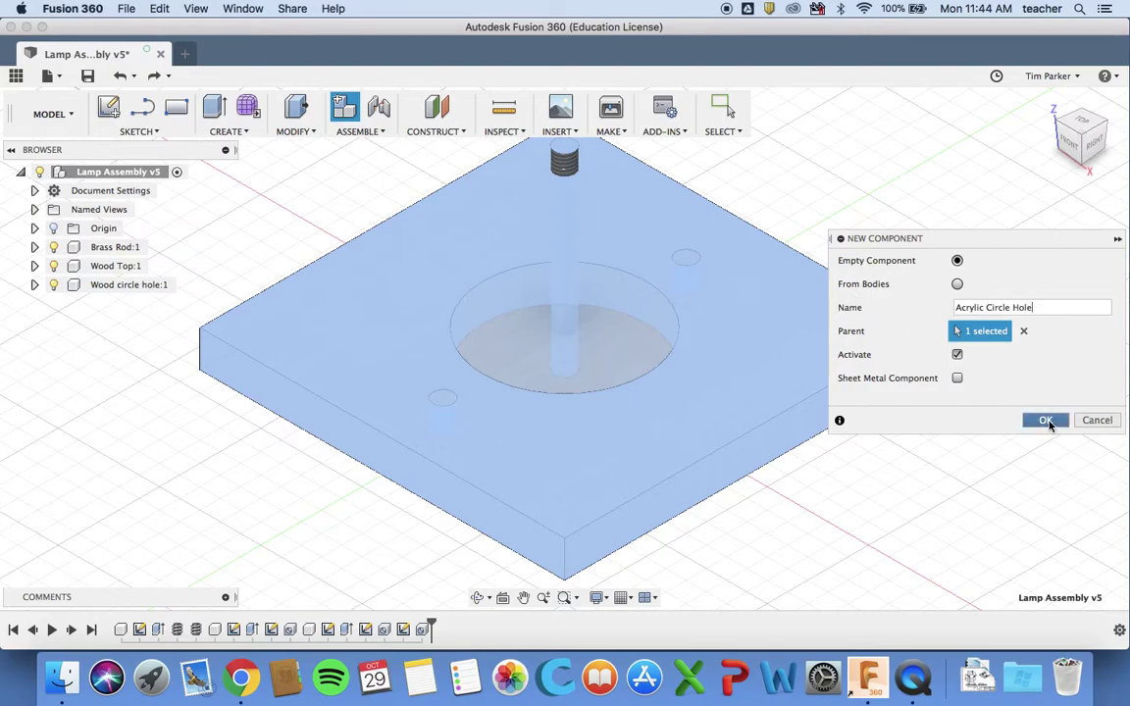
pyautogui.click(1047, 421)
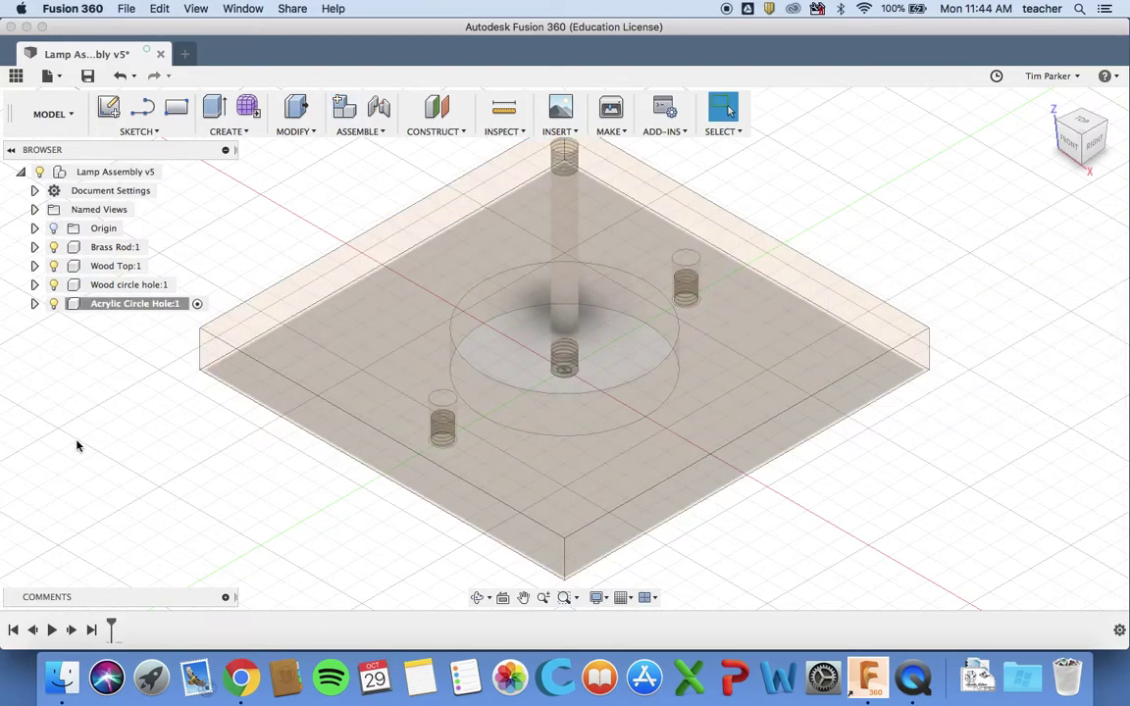
# Hide the Wood circle hole, Wood Top and Brass Rod components
pyautogui.click(53, 284)
pyautogui.click(54, 266)
pyautogui.click(54, 247)
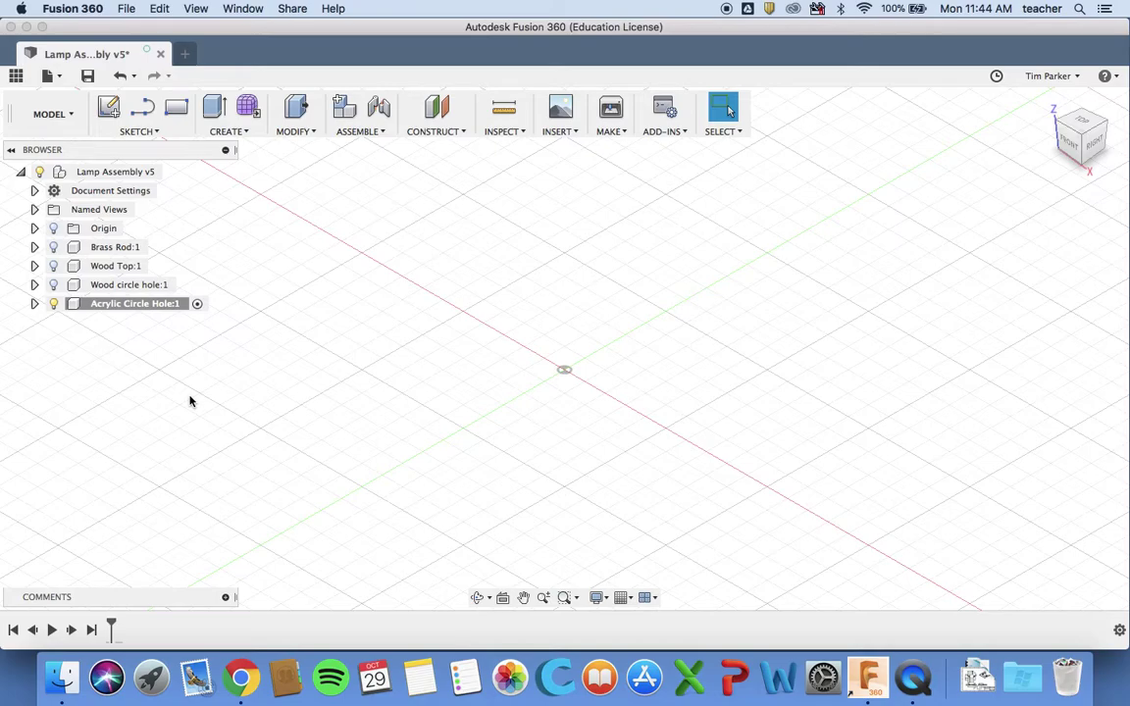
# Sketch a 90 × 90 mm center rectangle at the origin on the horizontal plane and finish the sketch
pyautogui.click(109, 109)
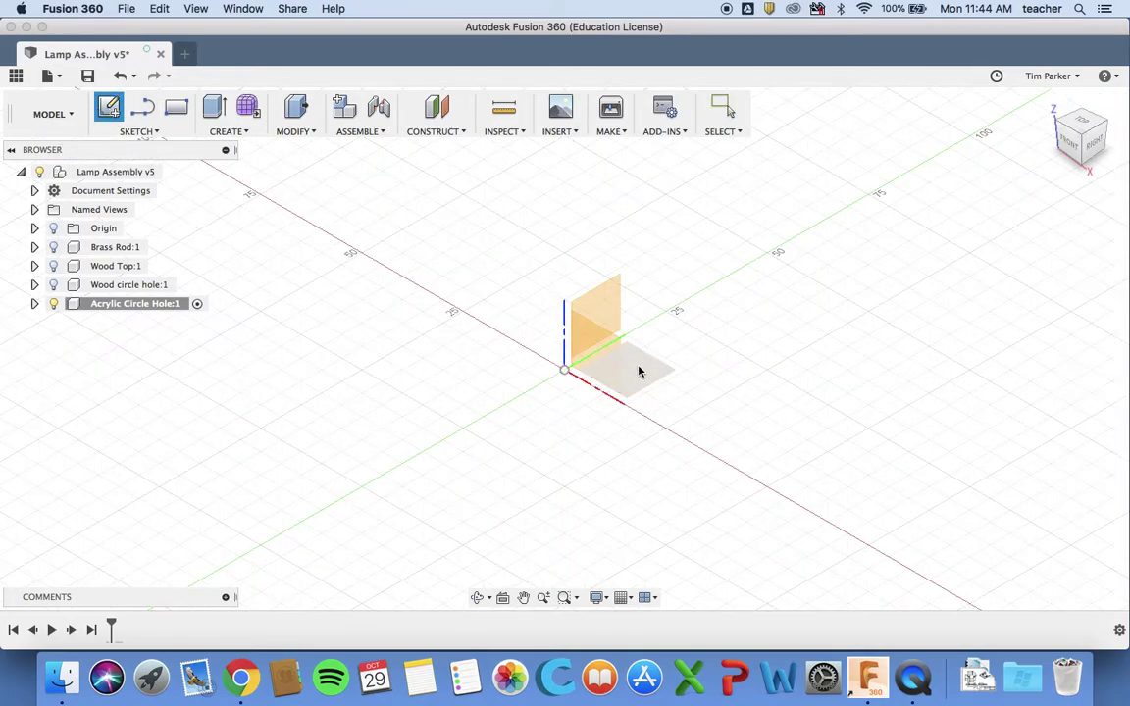
pyautogui.click(639, 370)
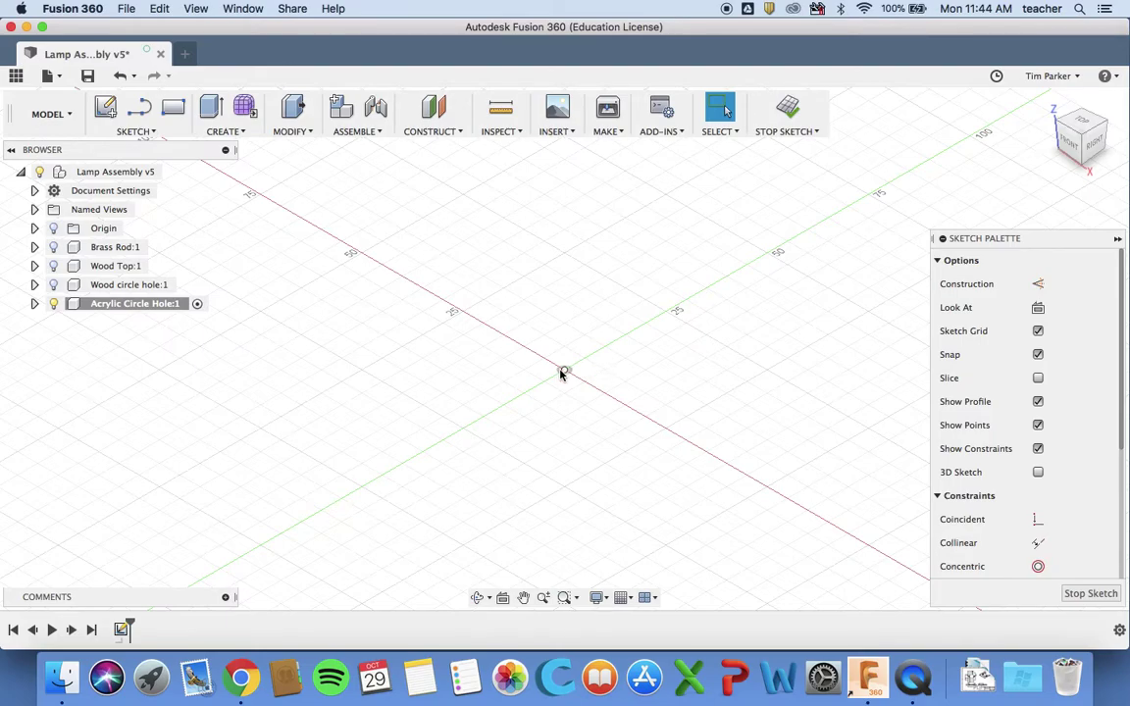
pyautogui.click(134, 132)
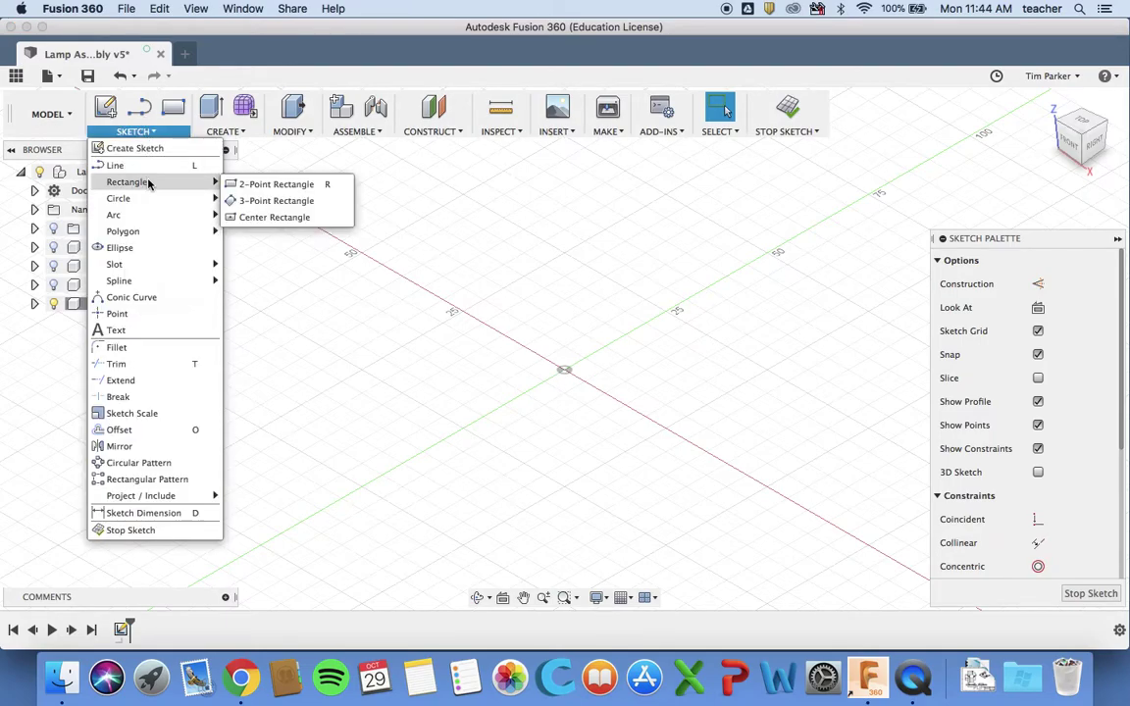
pyautogui.moveTo(157, 198)
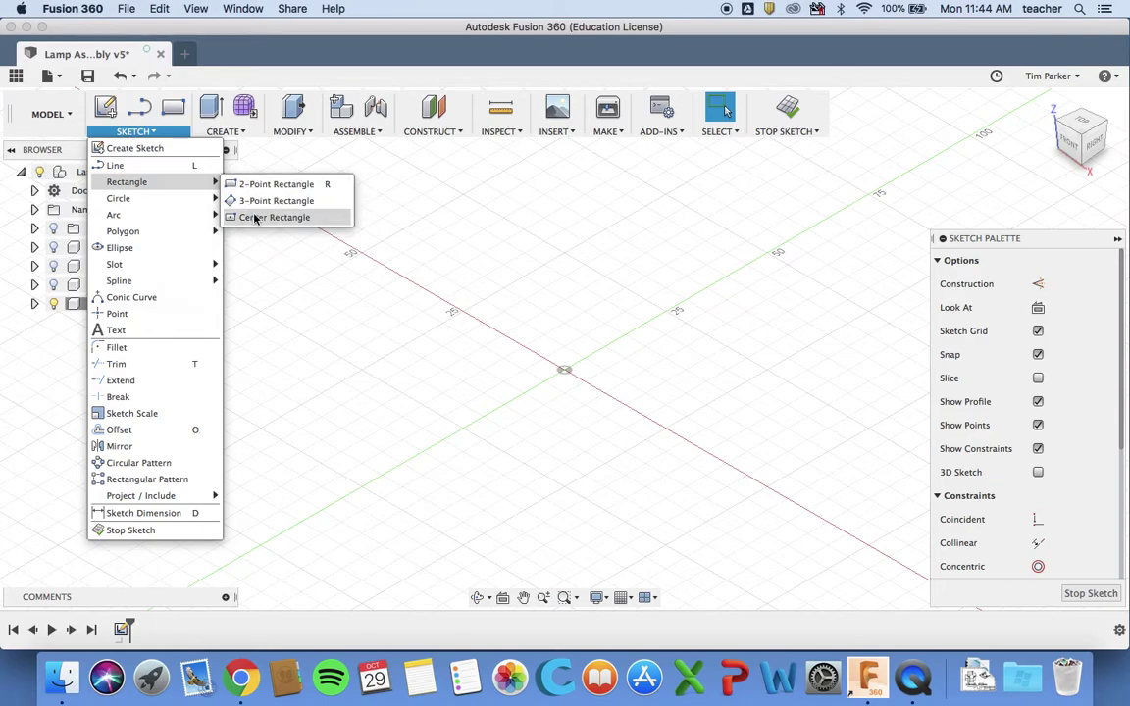
pyautogui.click(265, 218)
pyautogui.click(563, 370)
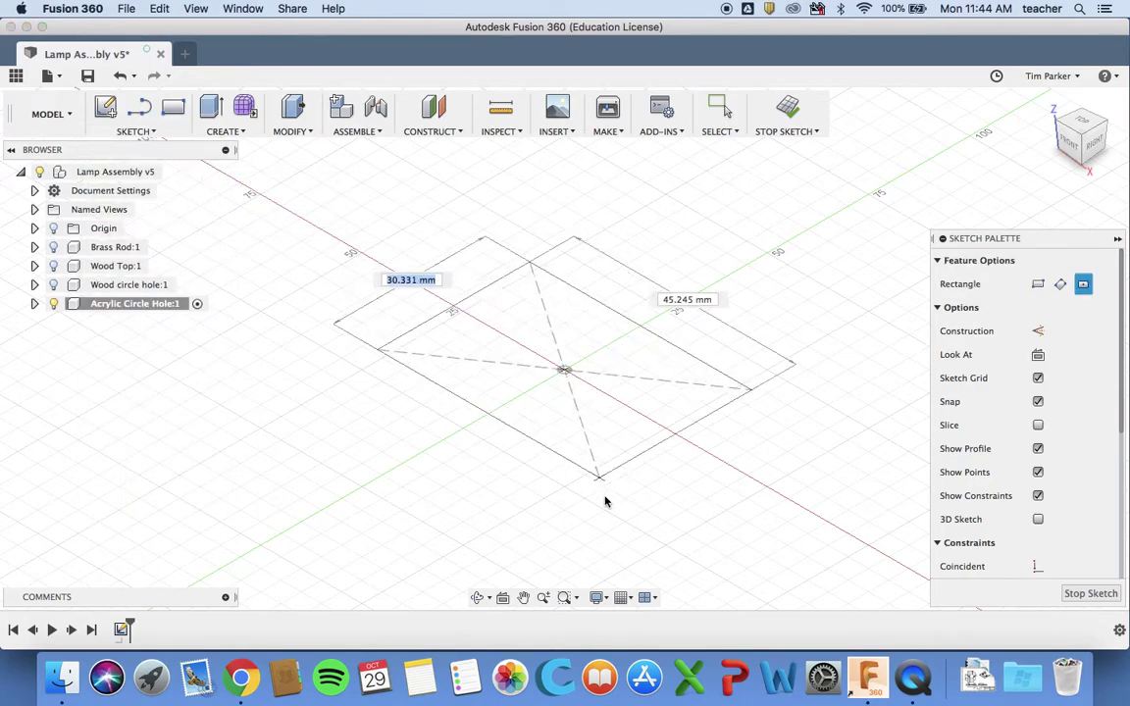
pyautogui.write('90')
pyautogui.press('Tab')
pyautogui.write('90')
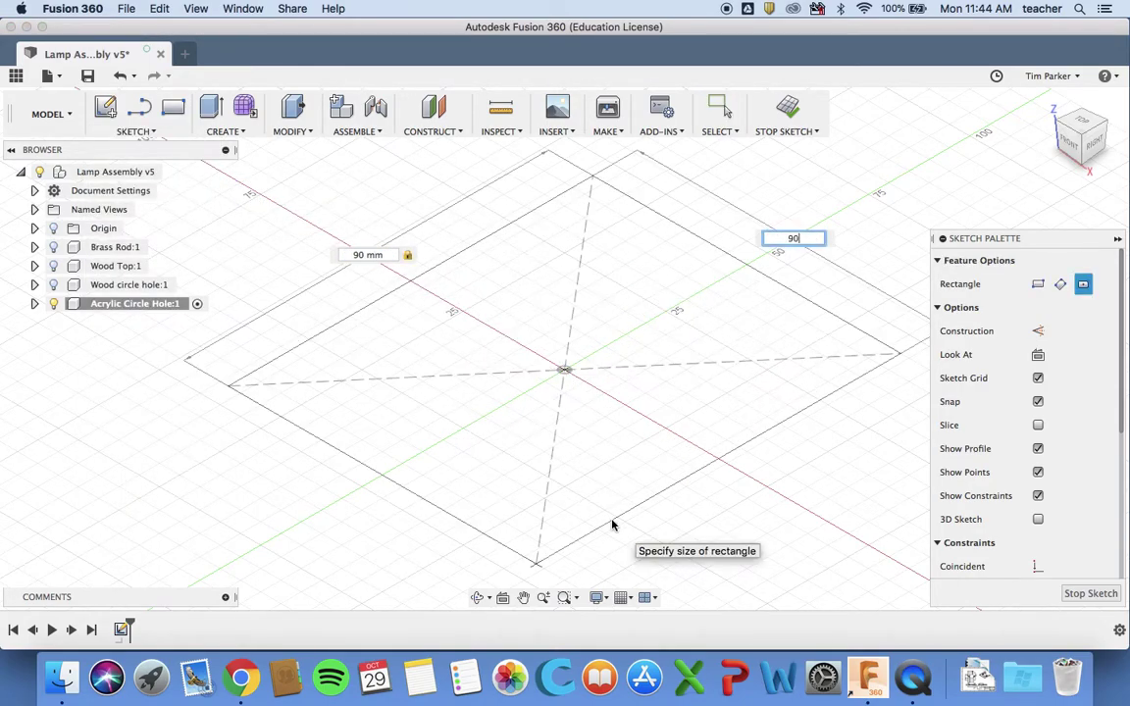
pyautogui.press('Return')
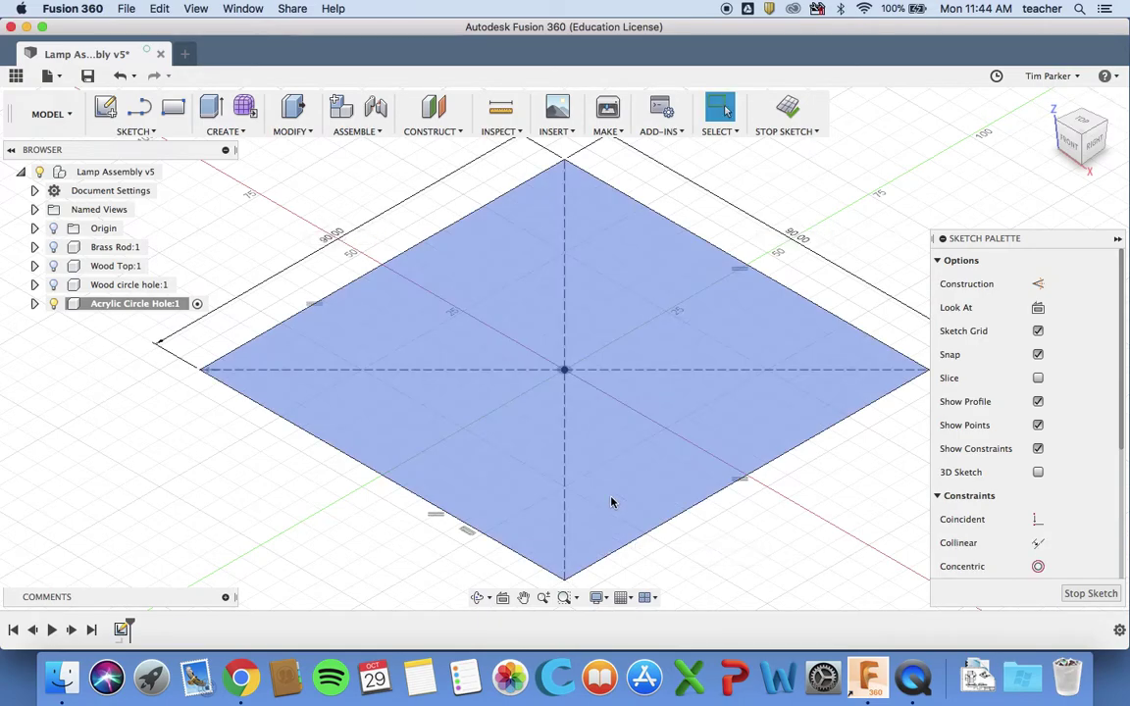
pyautogui.press('Escape')
pyautogui.click(789, 110)
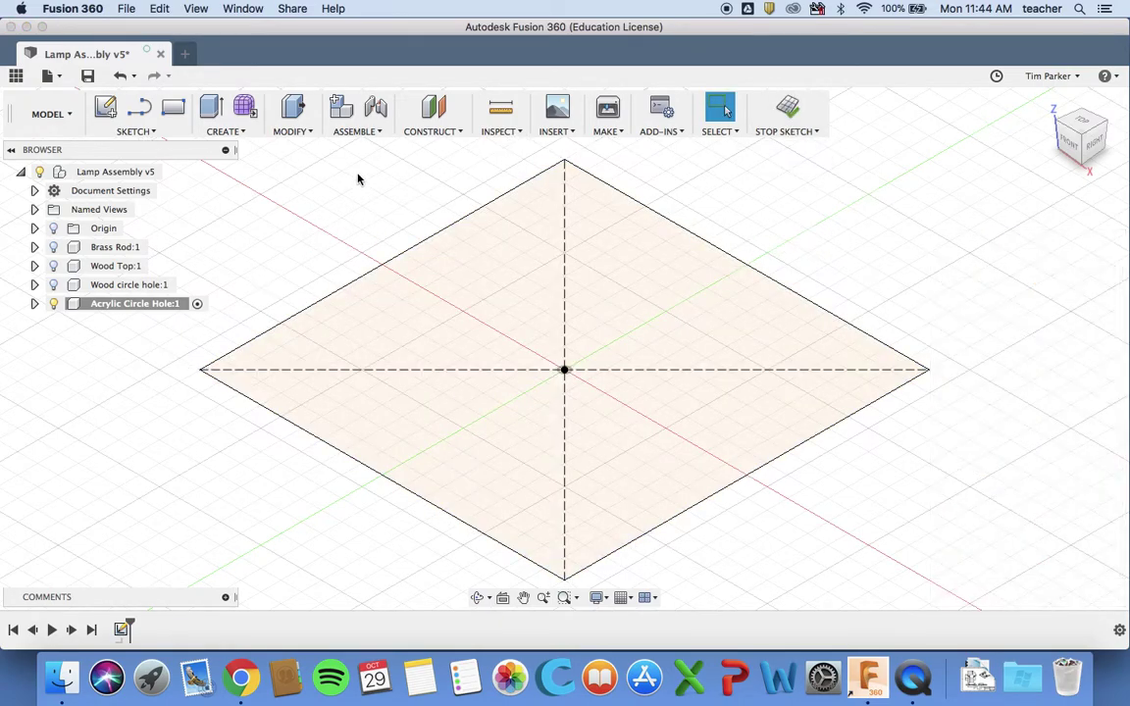
# Extrude the square profile 6 mm as a new body, checking the thickness on the working drawing
pyautogui.click(295, 106)
pyautogui.click(495, 314)
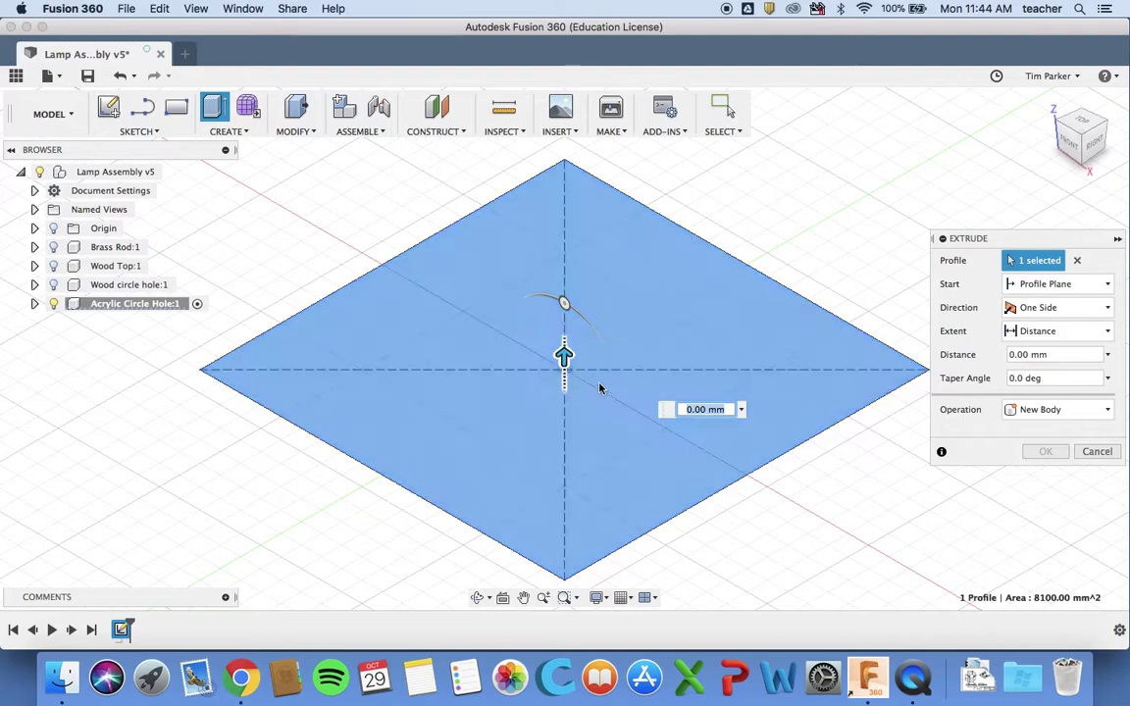
pyautogui.hotkey('ctrl', 'Right')
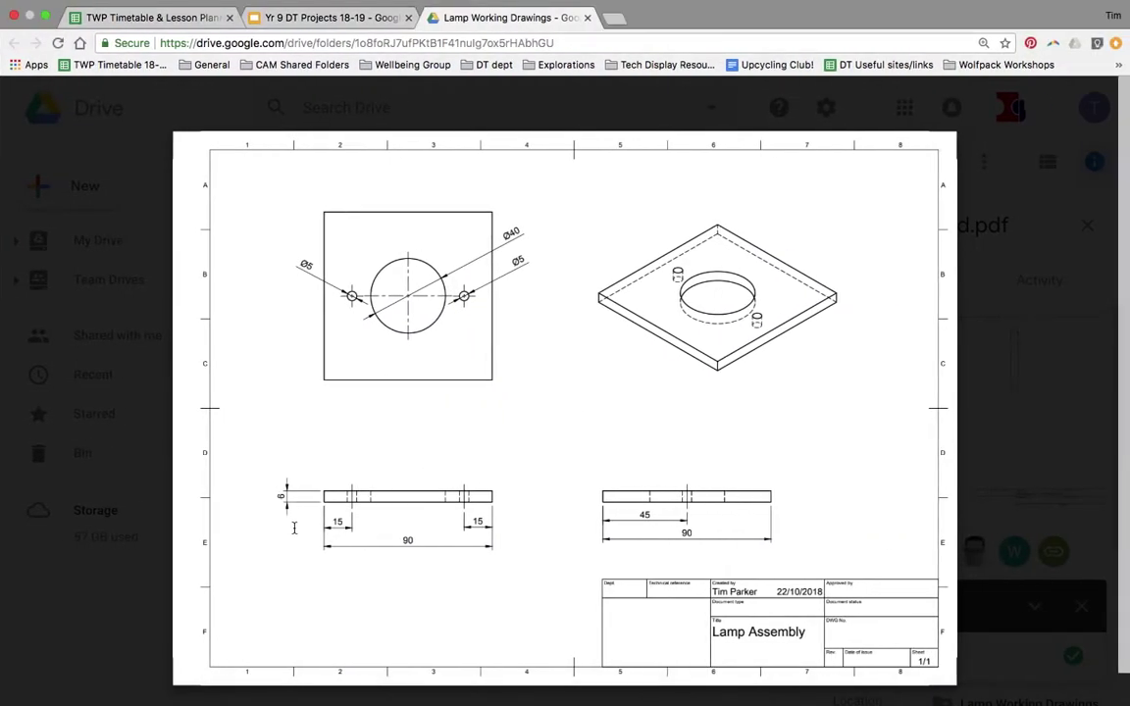
pyautogui.hotkey('ctrl', 'Left')
pyautogui.write('6')
pyautogui.press('Return')
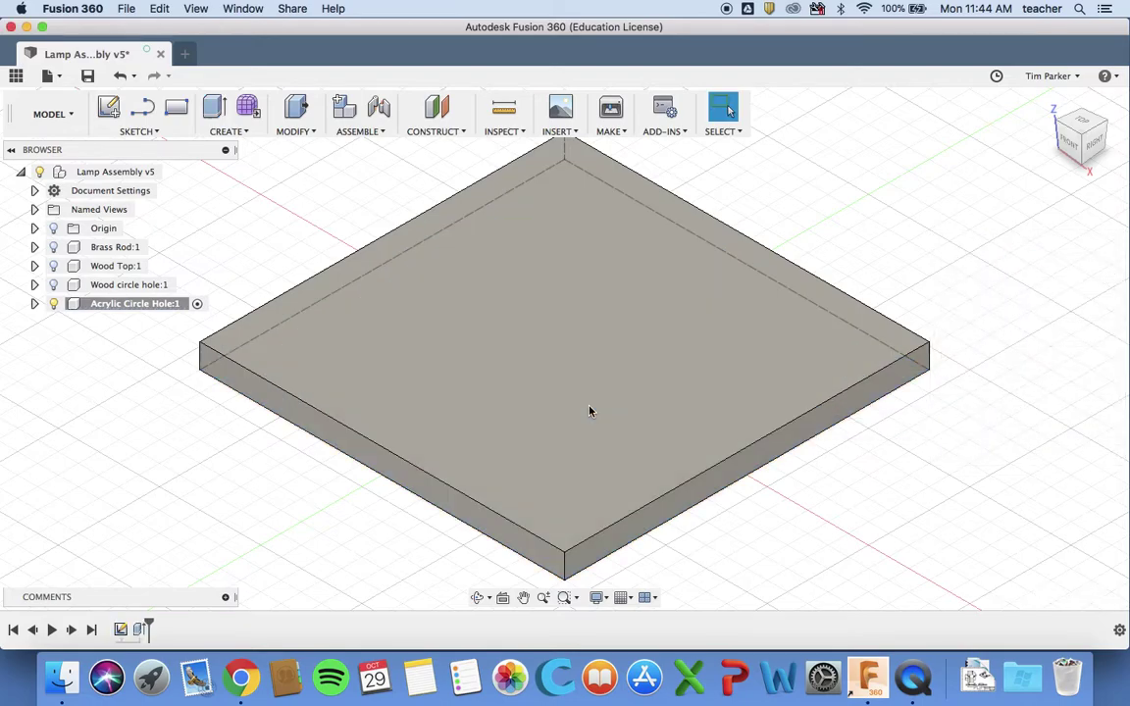
# Check the hole layout on the working drawing and briefly show the Wood circle hole component for reference
pyautogui.hotkey('ctrl', 'Right')
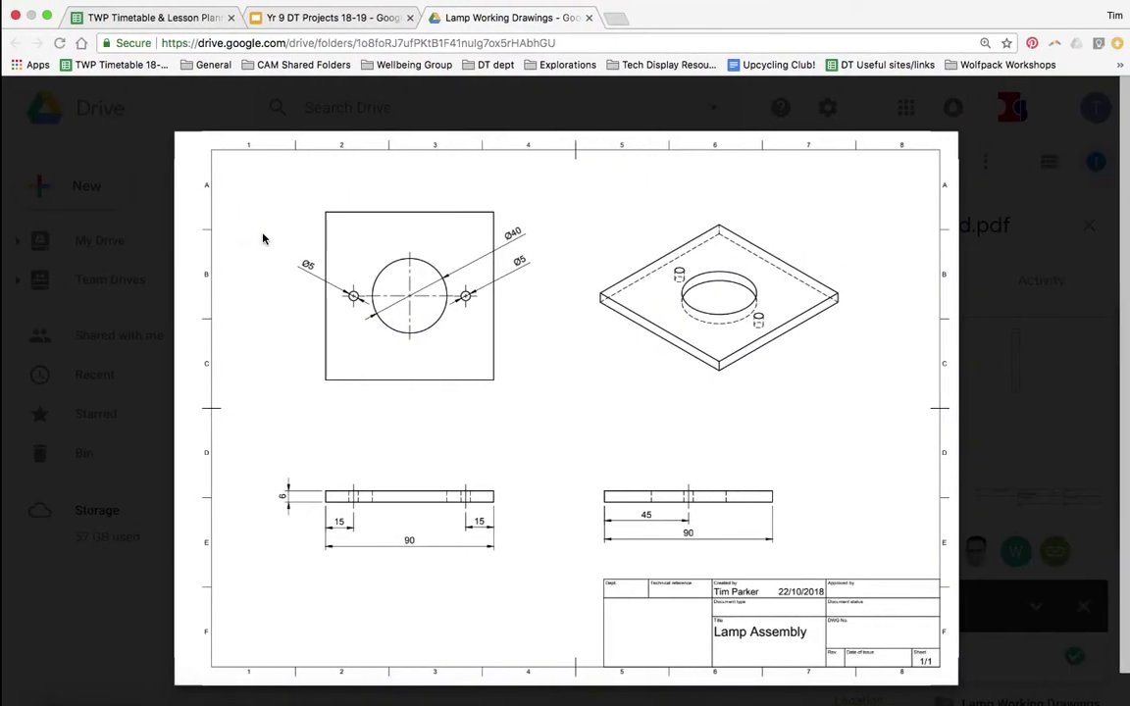
pyautogui.hotkey('ctrl', 'Left')
pyautogui.click(54, 284)
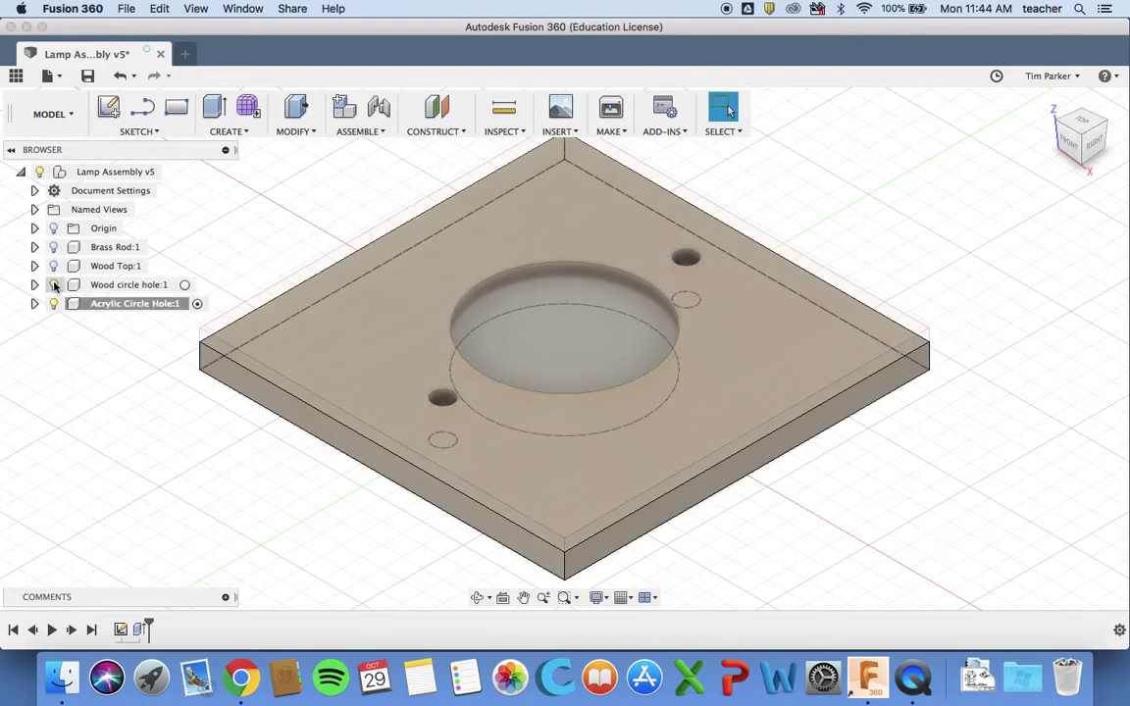
pyautogui.click(54, 284)
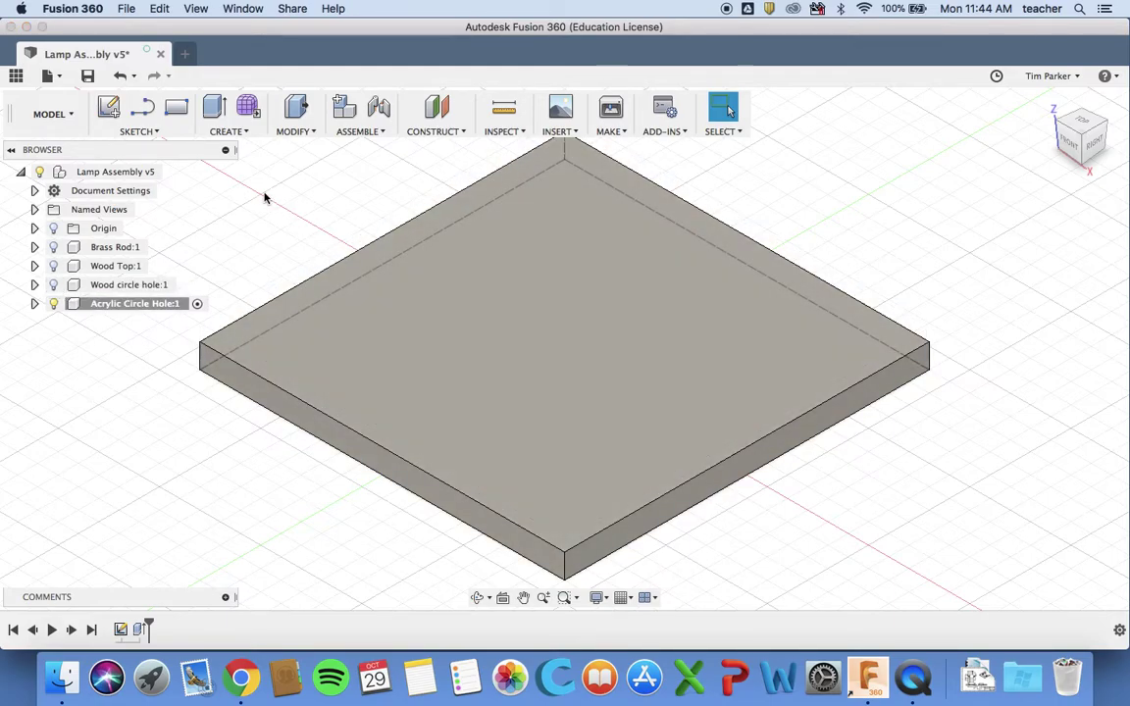
# Start a sketch on the plate's top face and place two points, one toward the front edge and one toward the back
pyautogui.click(142, 132)
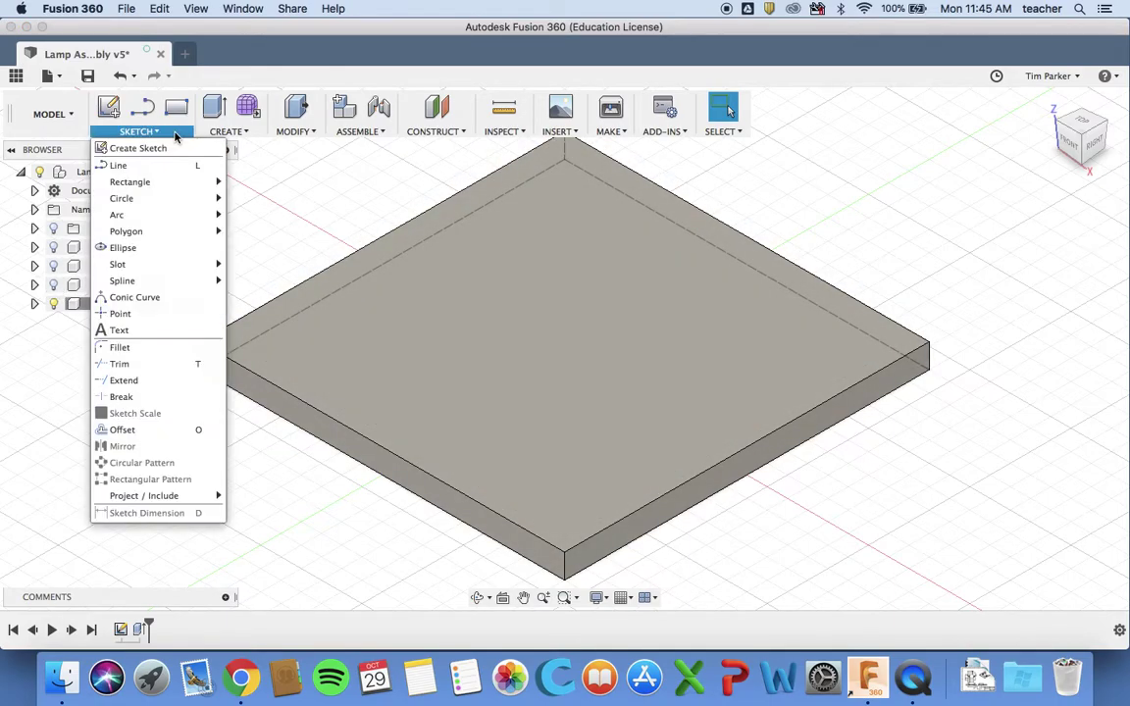
pyautogui.click(137, 313)
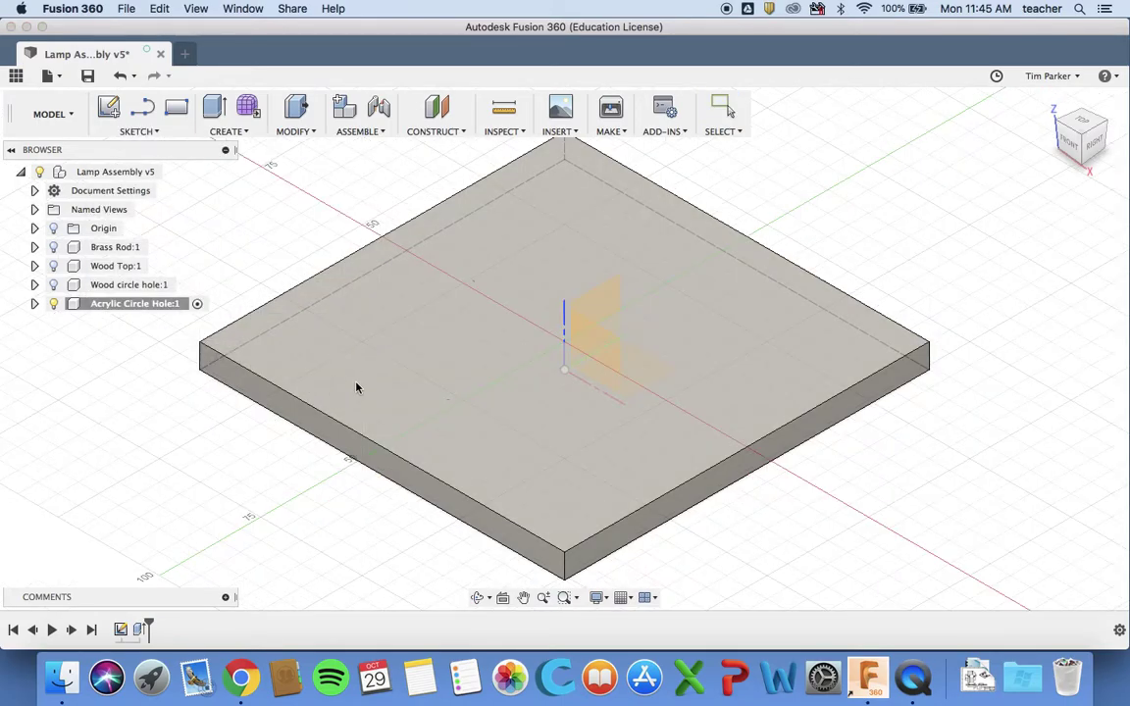
pyautogui.click(357, 387)
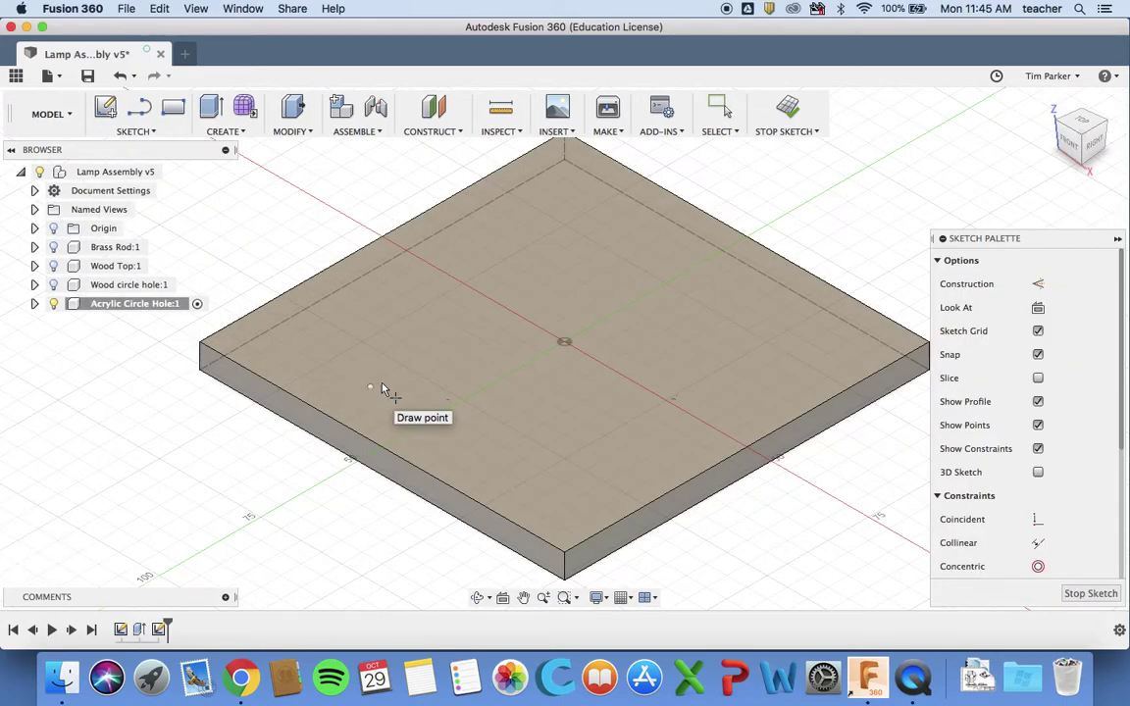
pyautogui.click(628, 225)
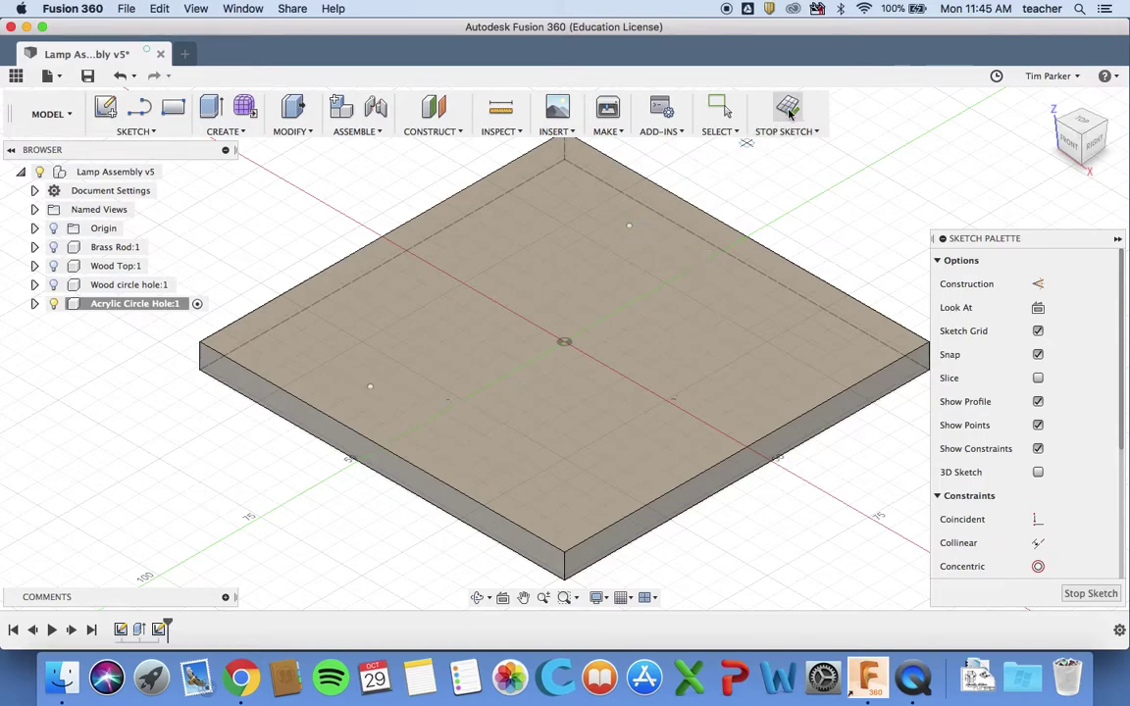
# Dimension the front sketch point 15 mm from the plate's front edge
pyautogui.click(152, 131)
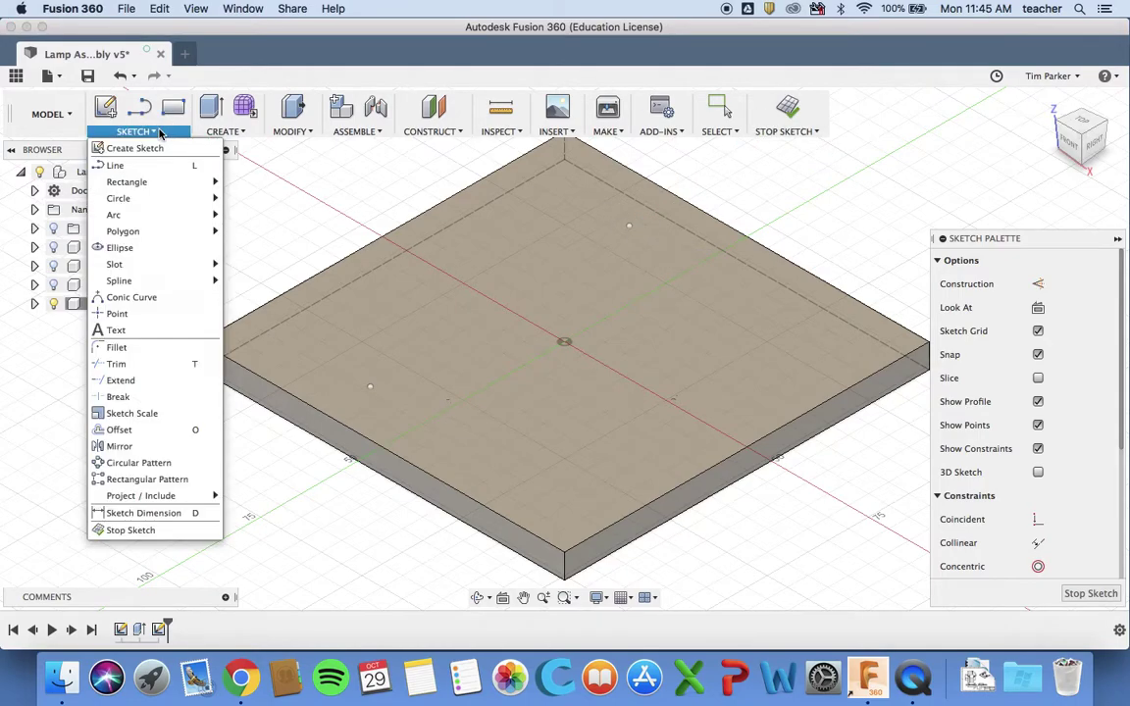
pyautogui.click(122, 514)
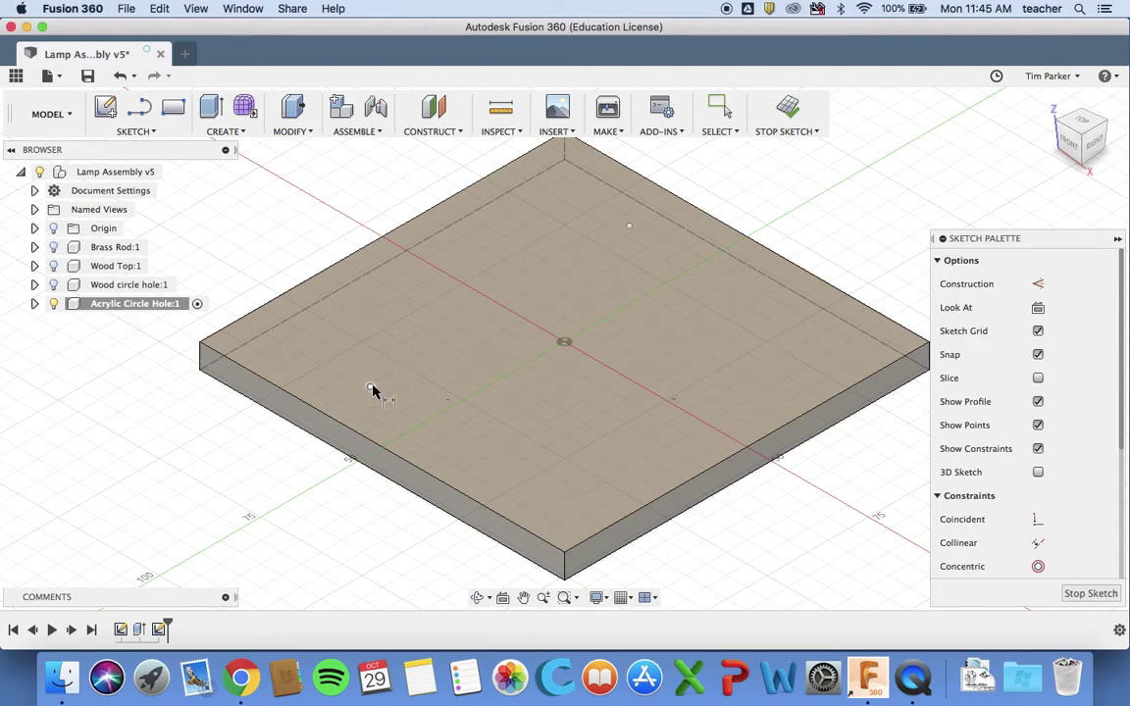
pyautogui.click(330, 413)
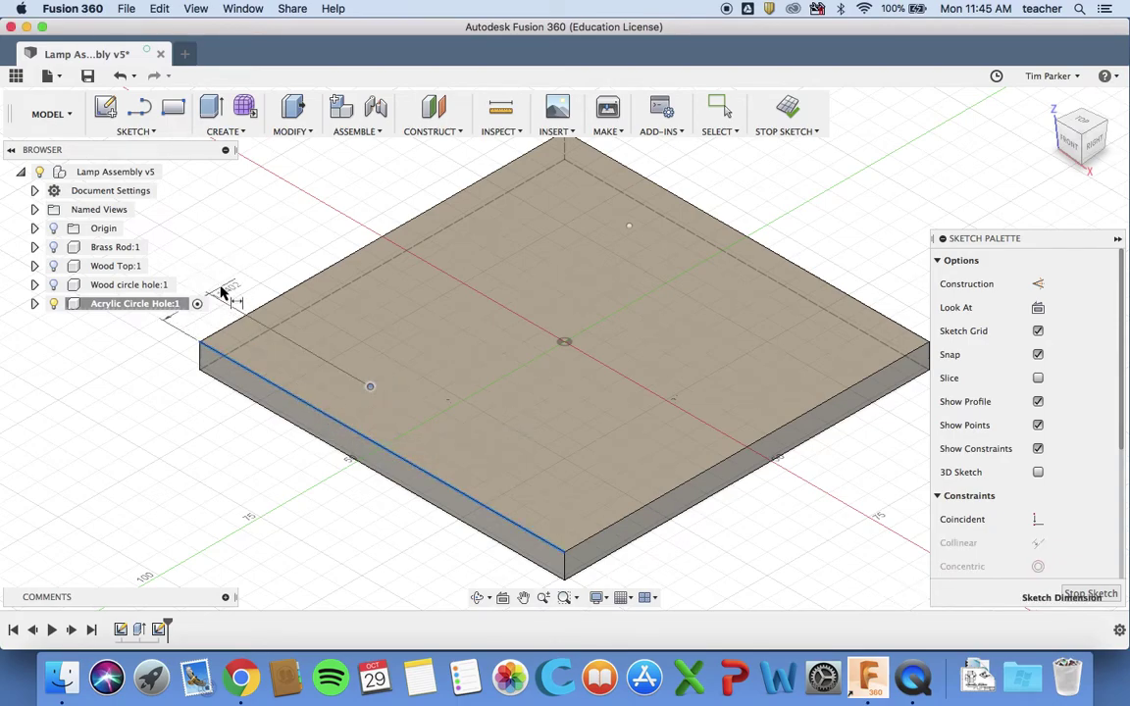
pyautogui.click(222, 291)
pyautogui.write('15')
pyautogui.press('Return')
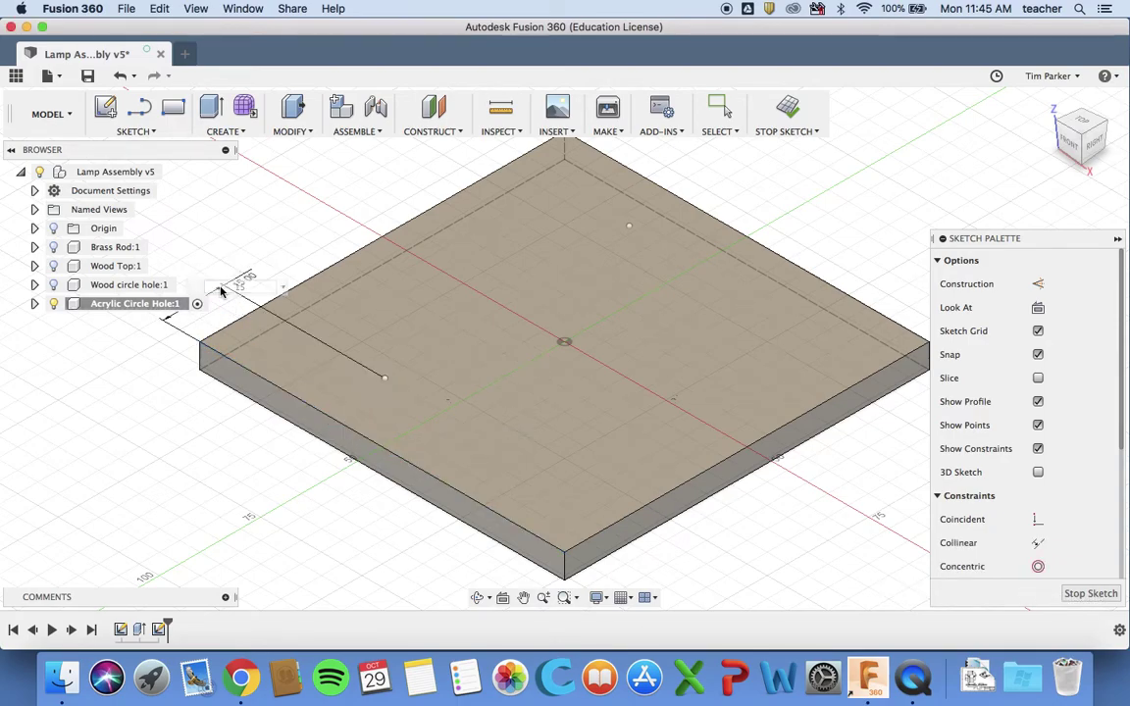
# Dimension the front sketch point 45 mm from the plate's right side edge
pyautogui.click(386, 379)
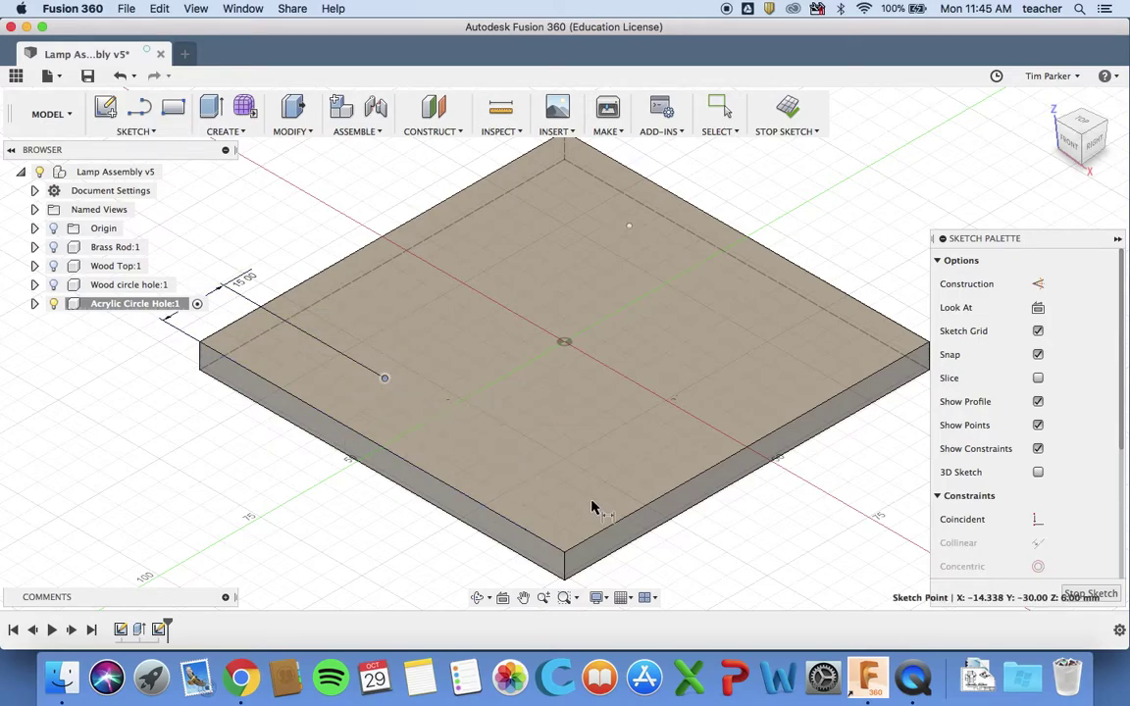
pyautogui.click(616, 547)
pyautogui.click(364, 541)
pyautogui.write('45')
pyautogui.press('Return')
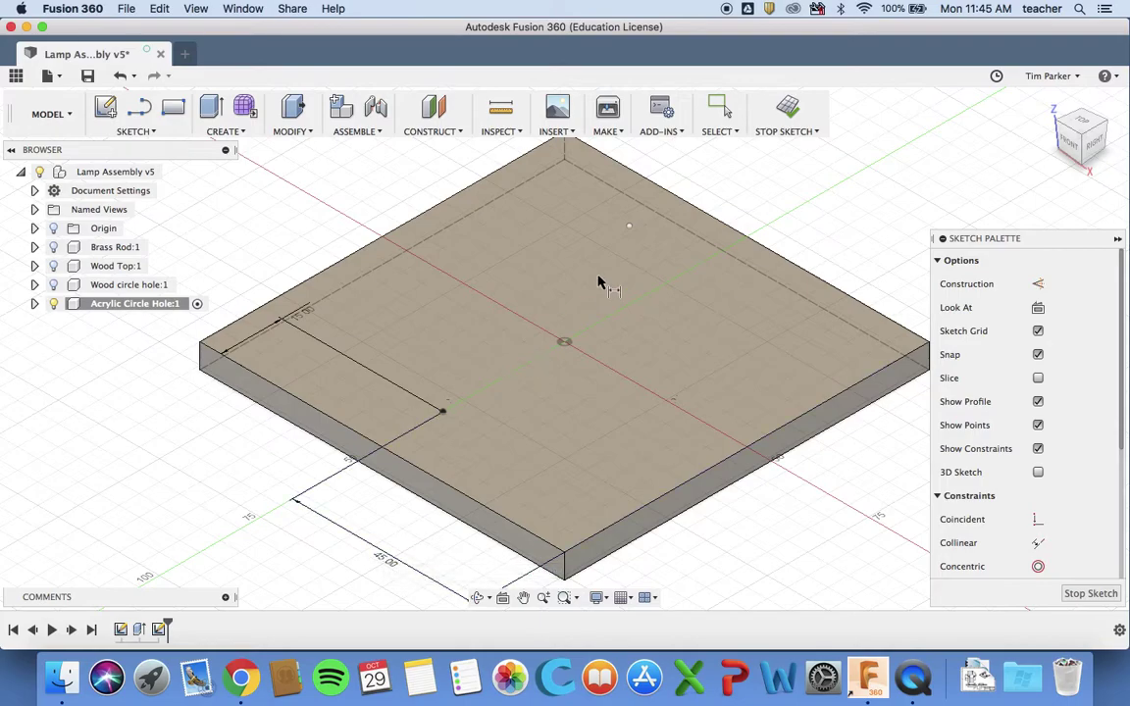
# Dimension the back sketch point 15 mm from the plate's back edge
pyautogui.click(628, 226)
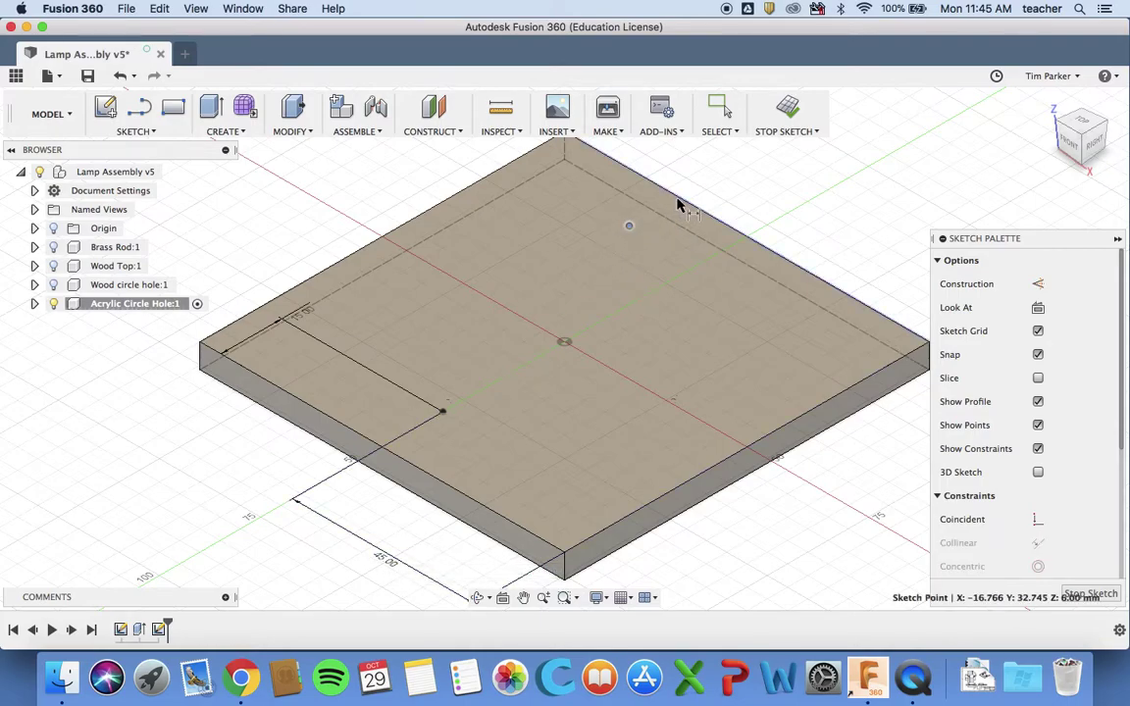
pyautogui.click(677, 202)
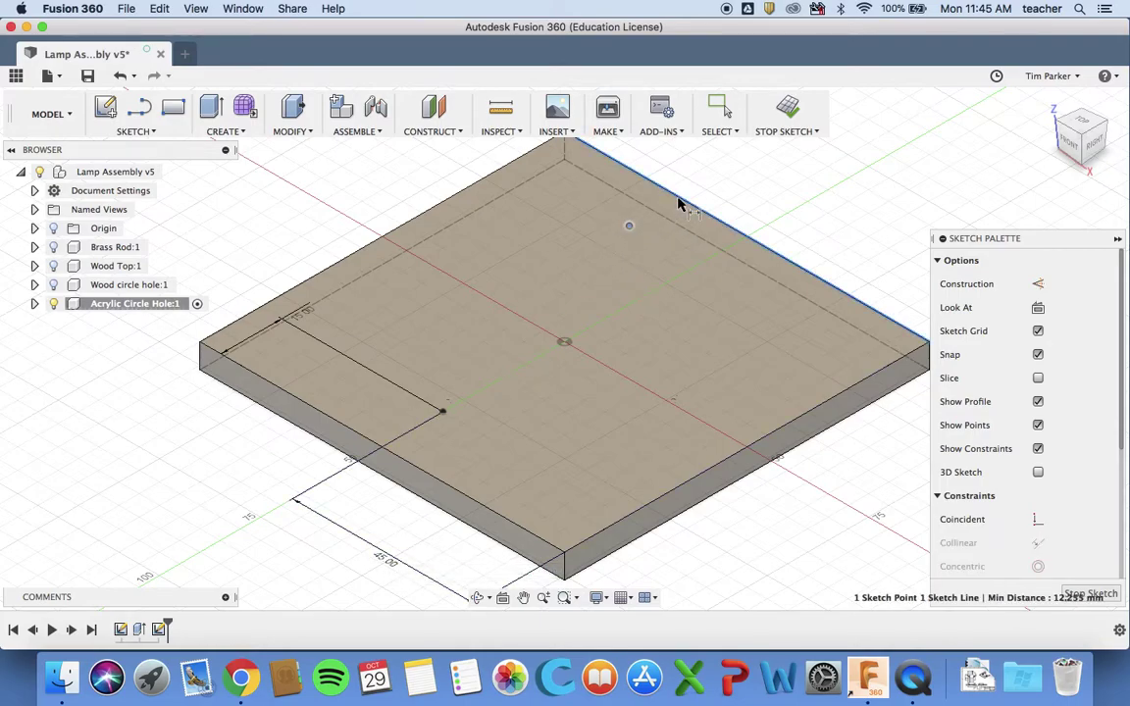
pyautogui.click(888, 438)
pyautogui.write('16')
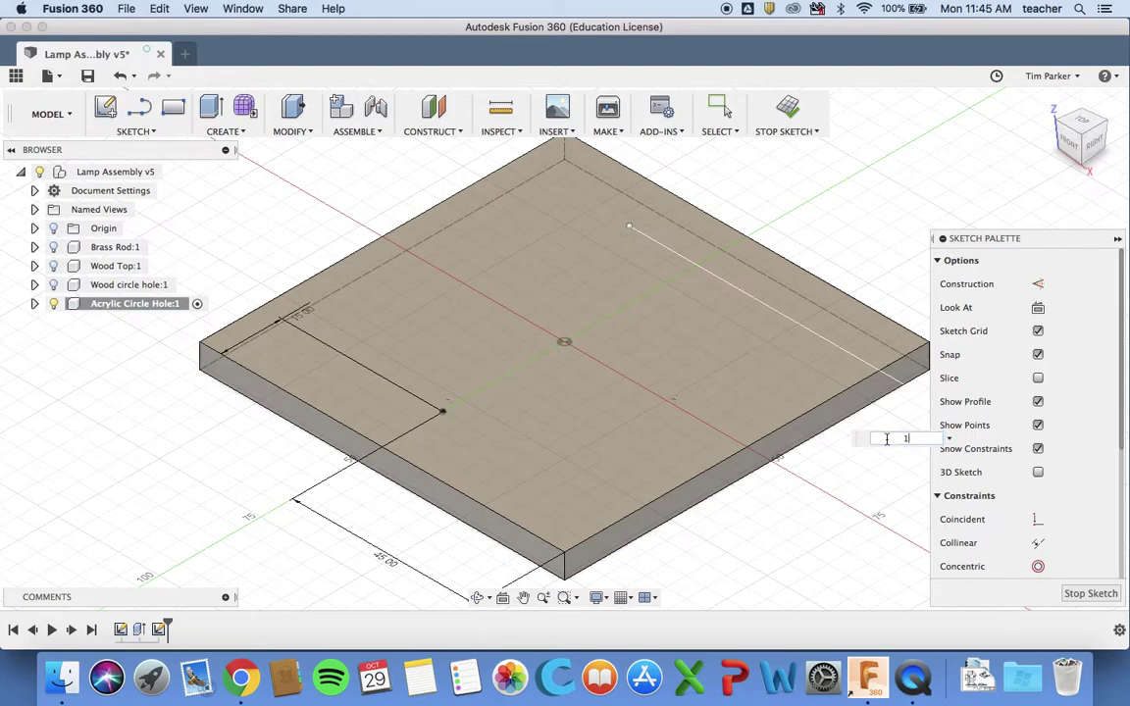
pyautogui.press('Return')
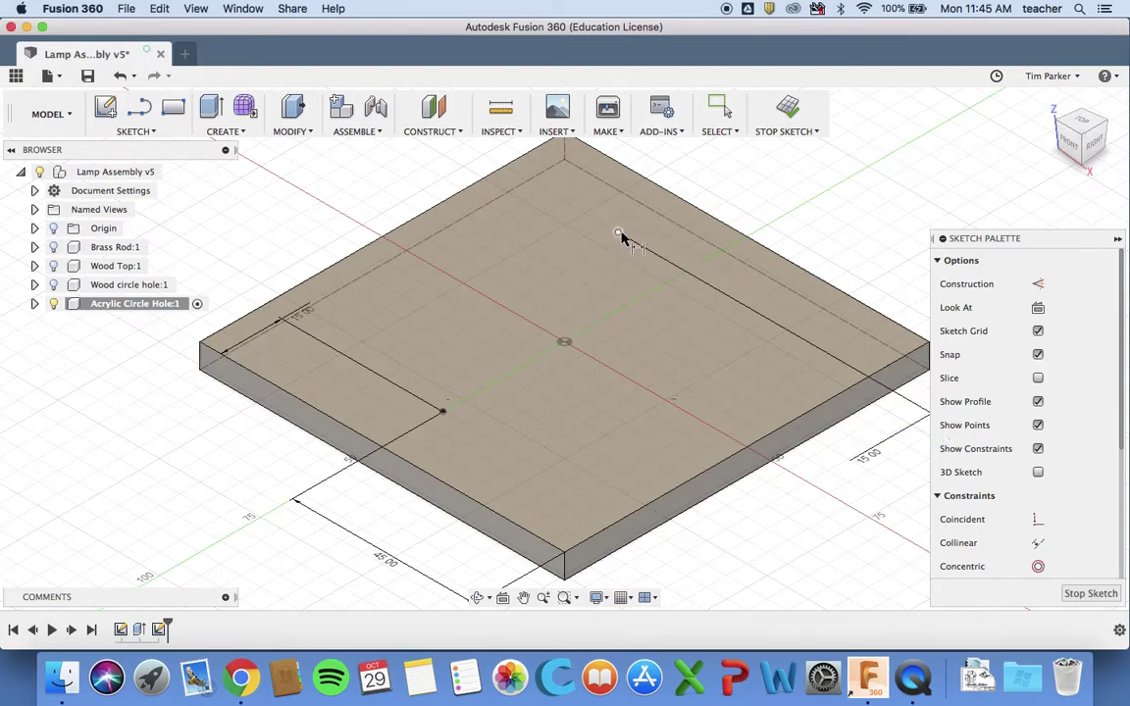
# Dimension the back sketch point 45 mm from the plate's right side edge
pyautogui.click(618, 232)
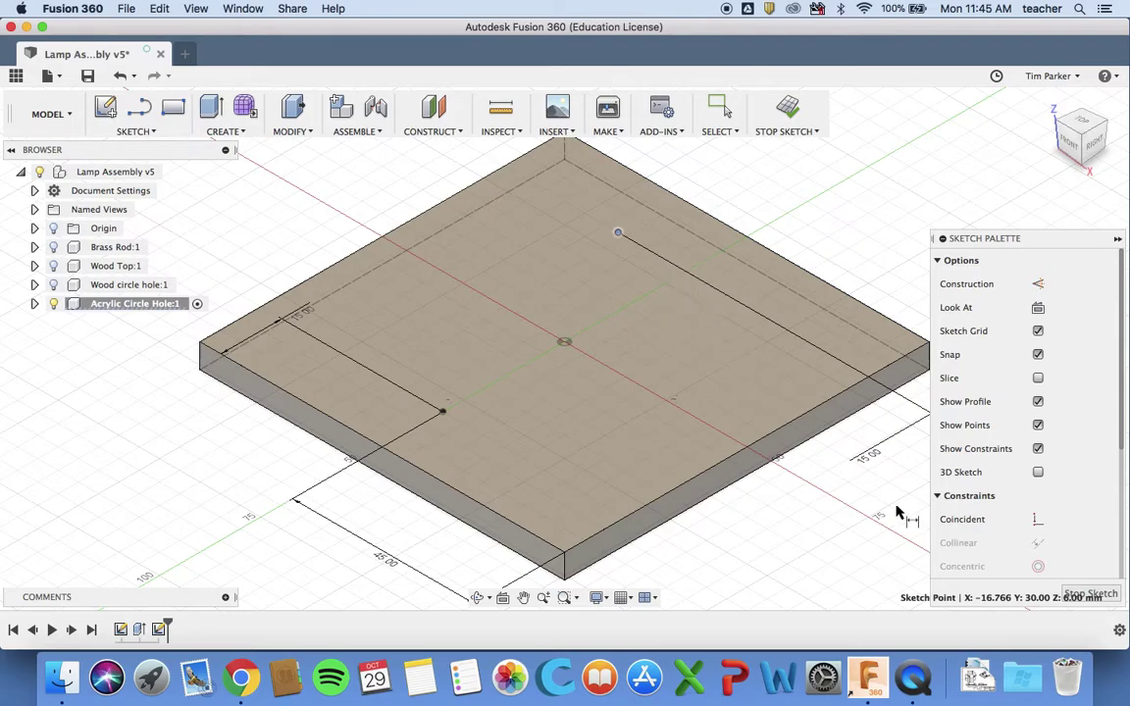
pyautogui.click(861, 394)
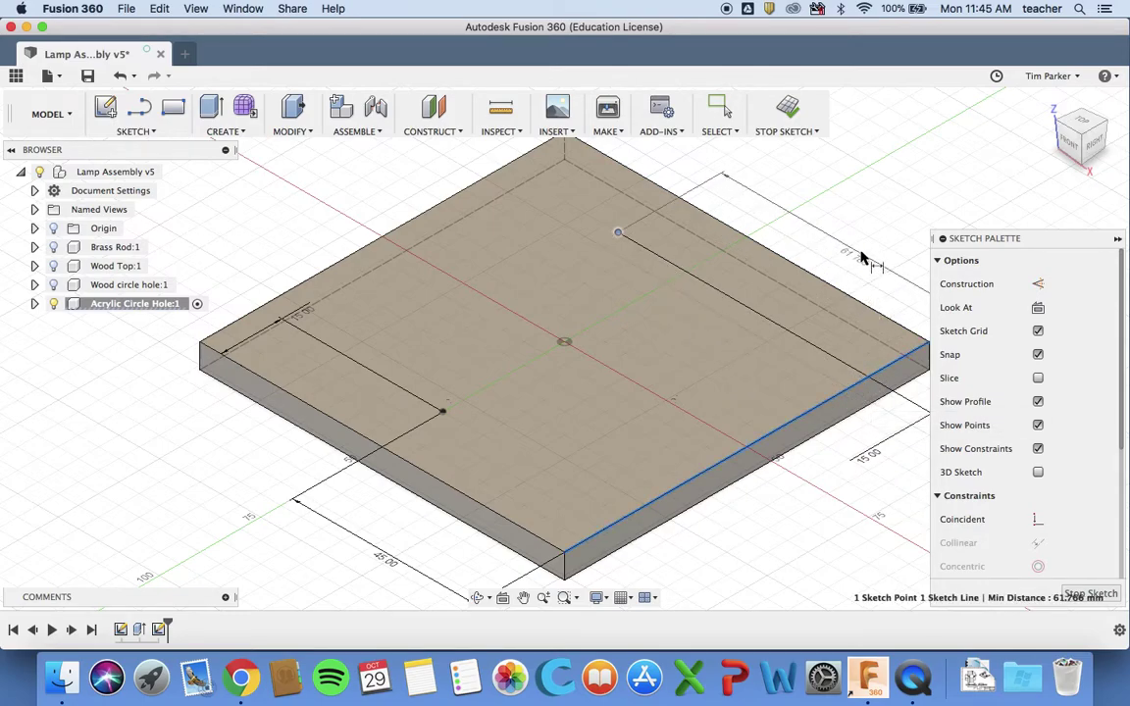
pyautogui.click(856, 246)
pyautogui.write('45')
pyautogui.press('Return')
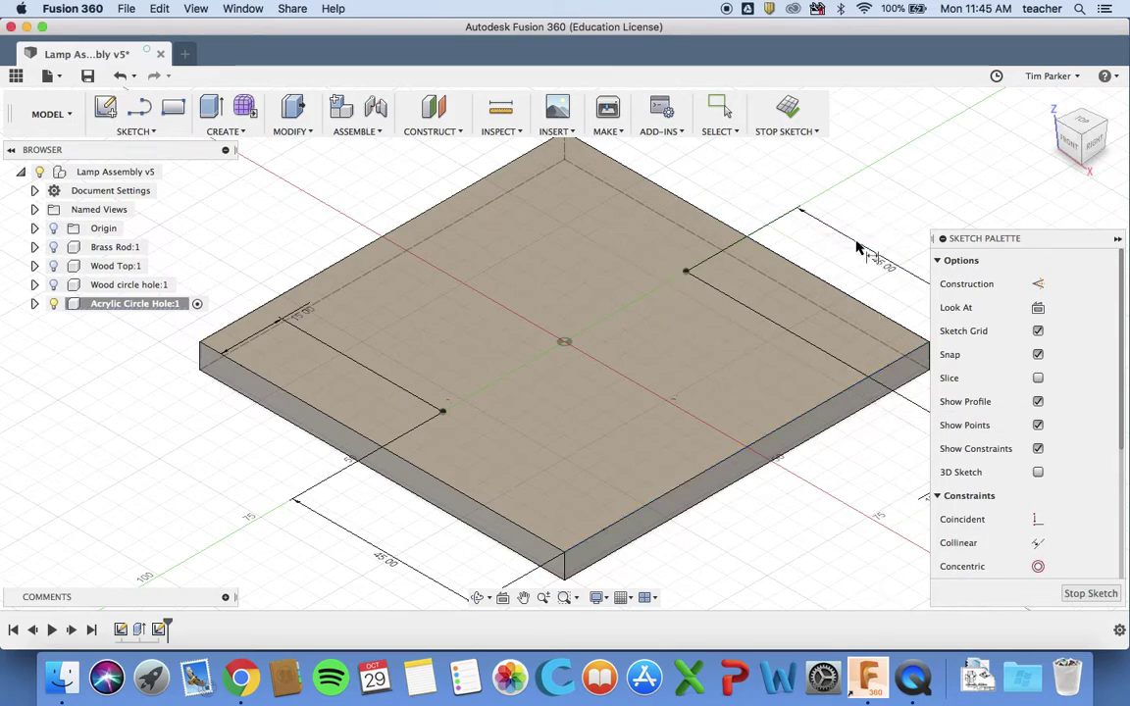
# Compare the sketch points with the Wood circle hole component, and check the Acrylic (Circle Hole) working drawing in Chrome
pyautogui.click(54, 286)
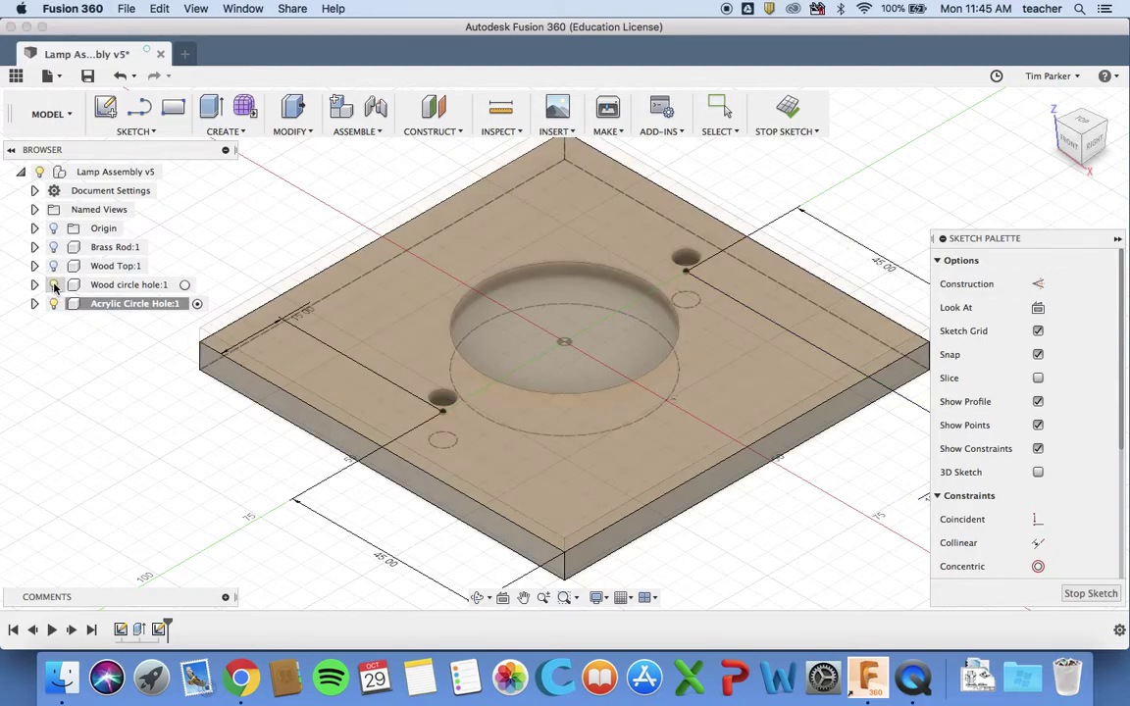
pyautogui.click(54, 285)
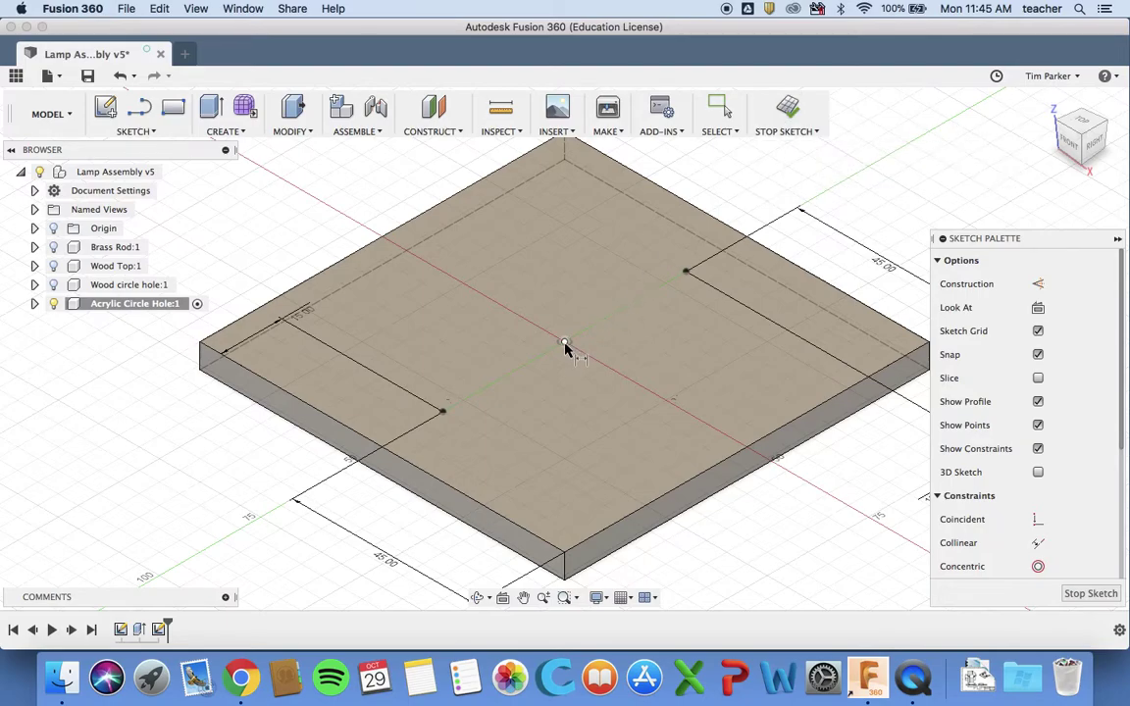
pyautogui.hotkey('ctrl', 'Right')
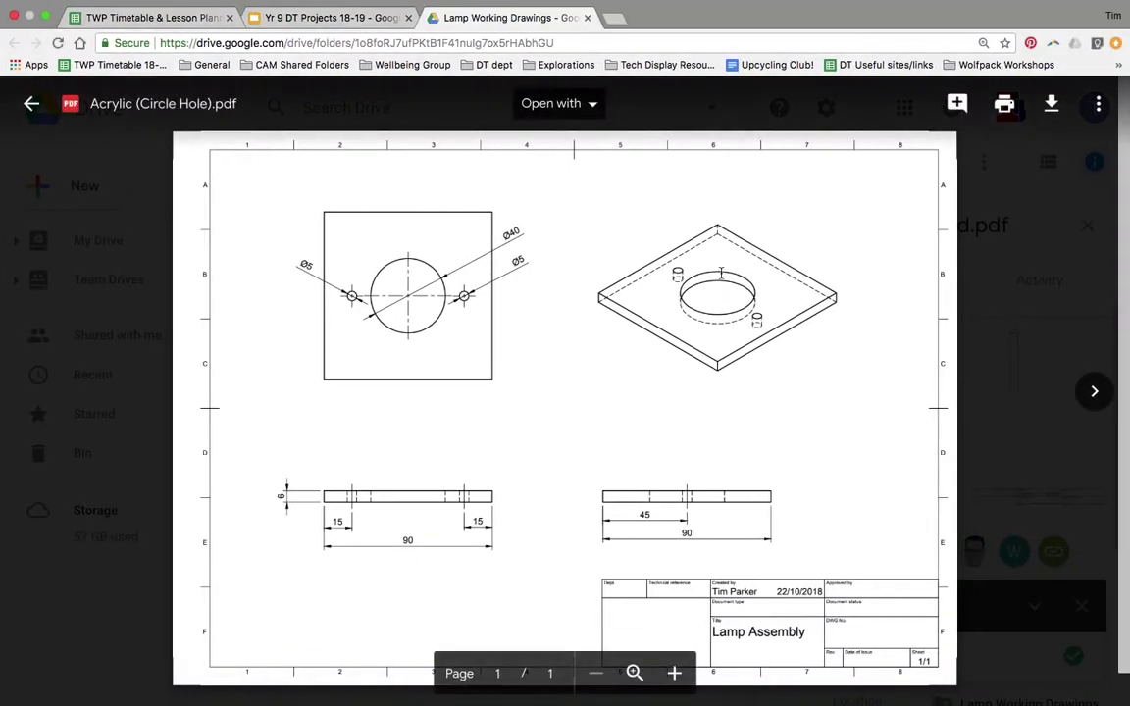
pyautogui.hotkey('ctrl', 'Left')
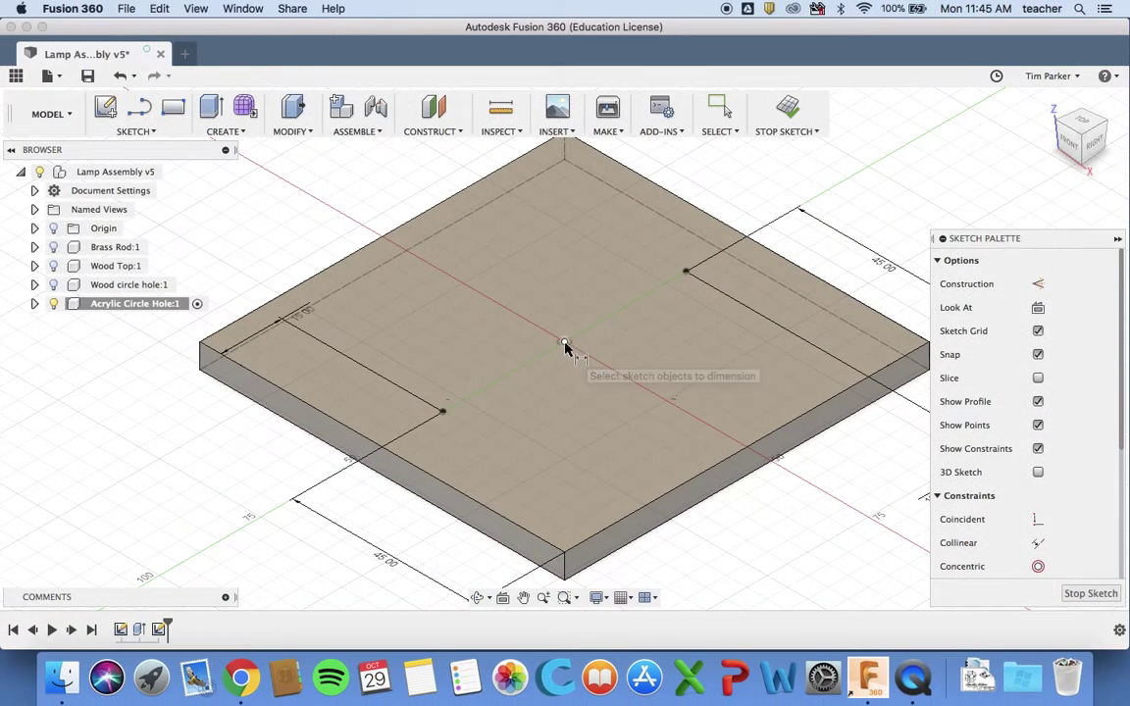
pyautogui.click(564, 343)
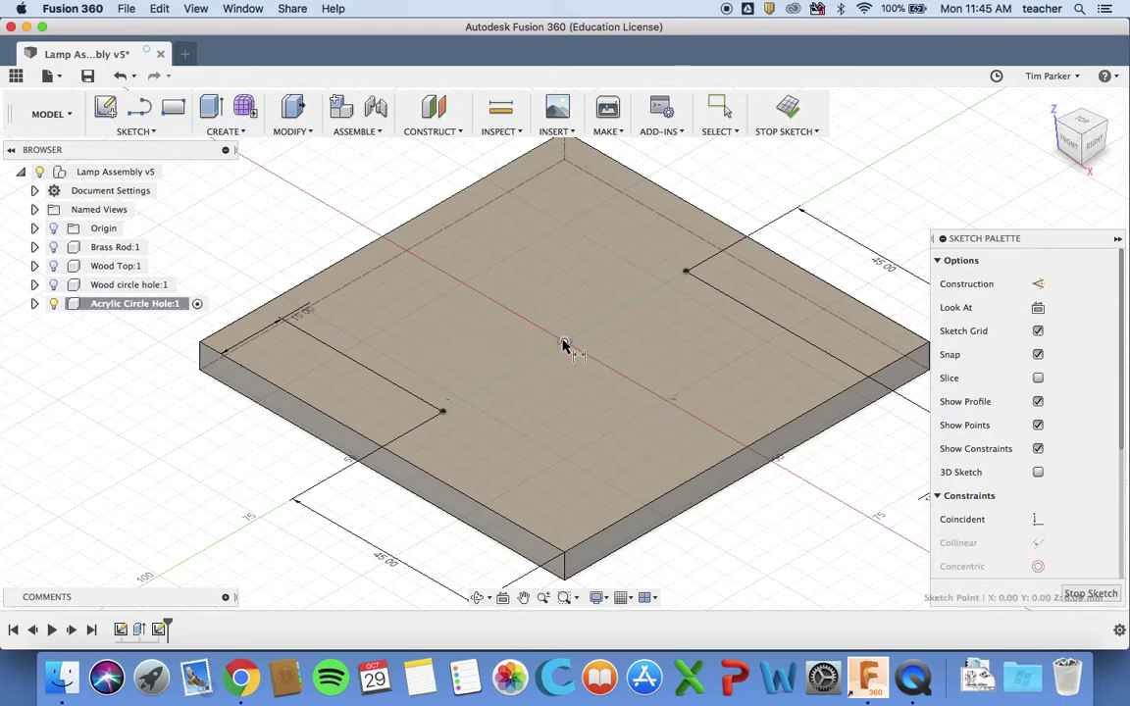
pyautogui.click(378, 243)
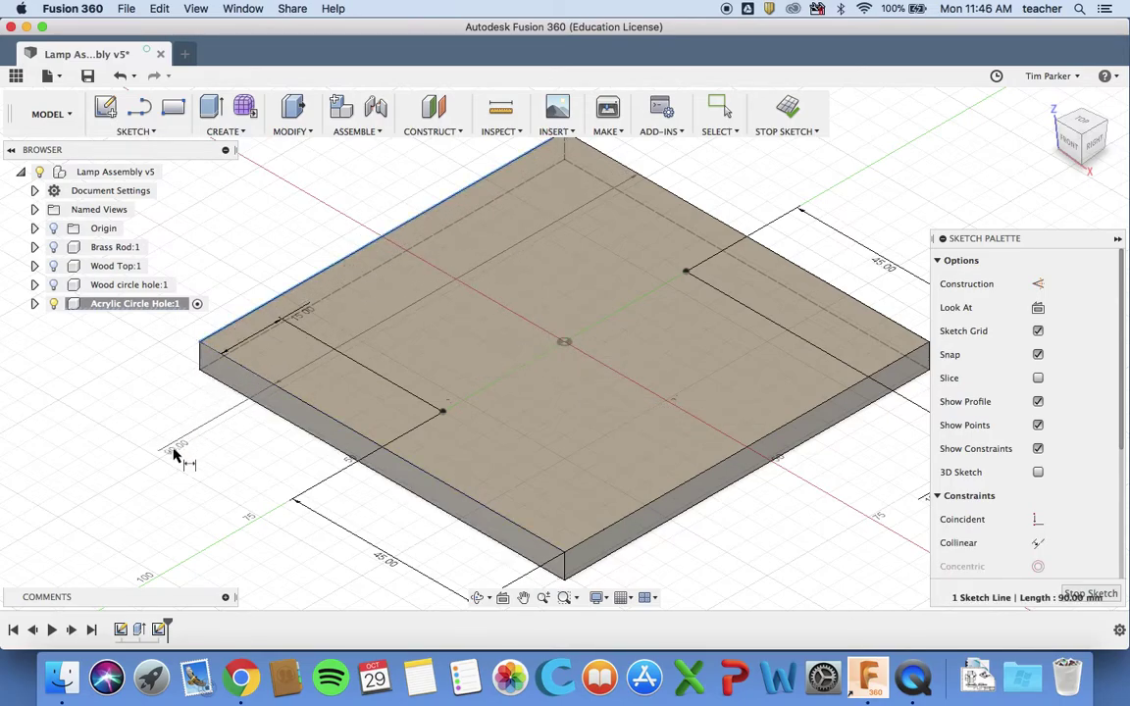
pyautogui.press('Escape')
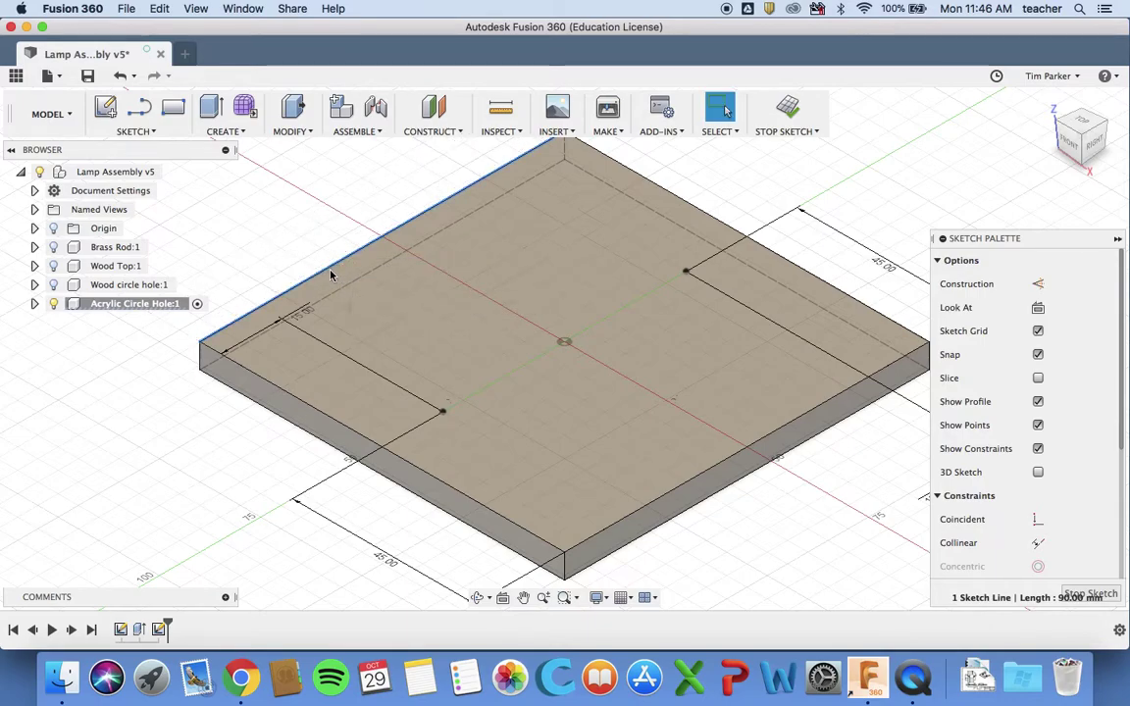
# Place a third sketch point on the plate's top face, just beside the origin
pyautogui.click(135, 131)
pyautogui.click(113, 306)
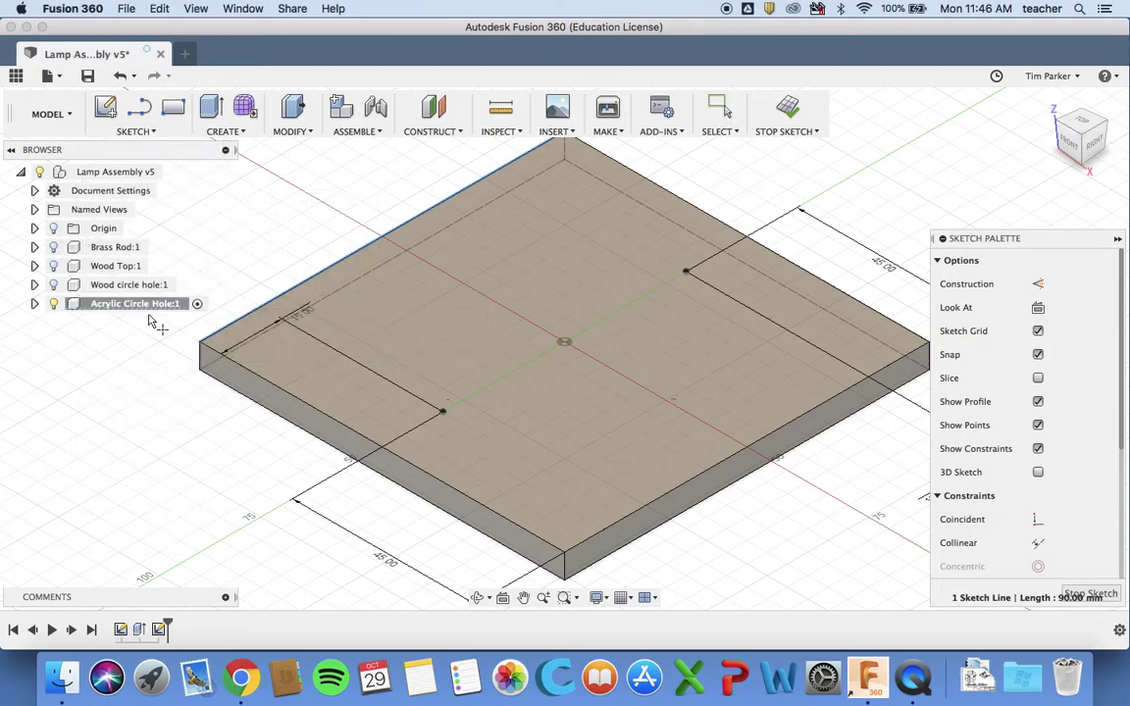
pyautogui.click(532, 339)
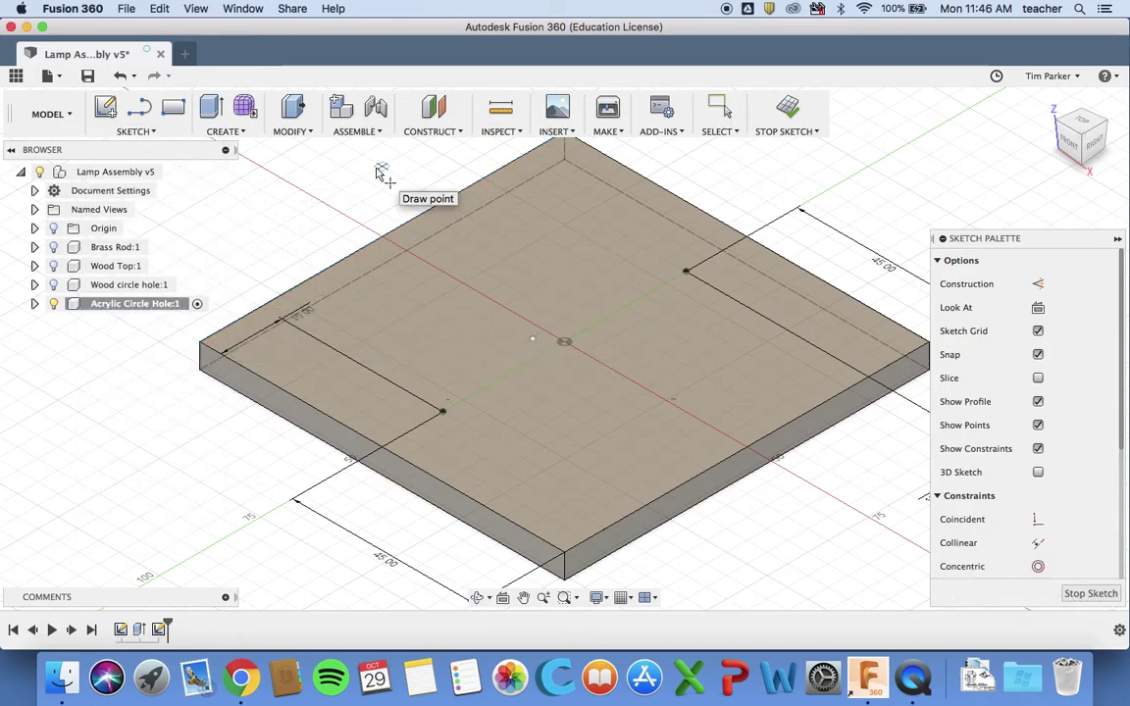
# Dimension the third sketch point 45 mm from the plate's left side edge
pyautogui.click(136, 131)
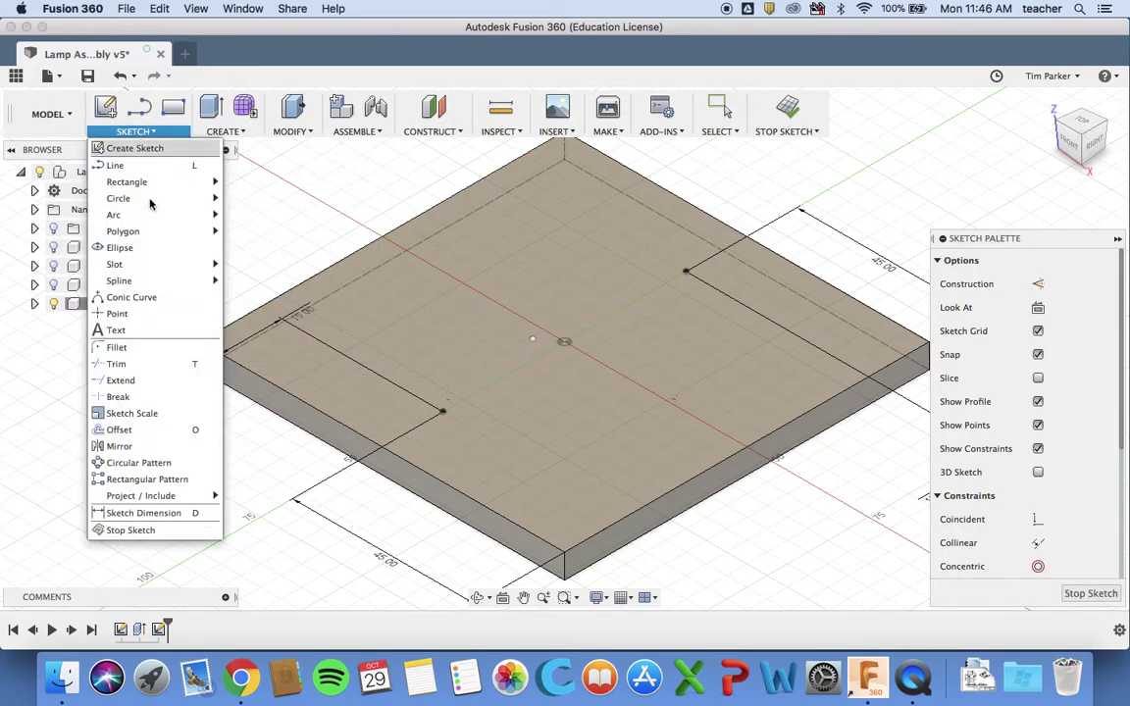
pyautogui.click(132, 513)
pyautogui.click(533, 341)
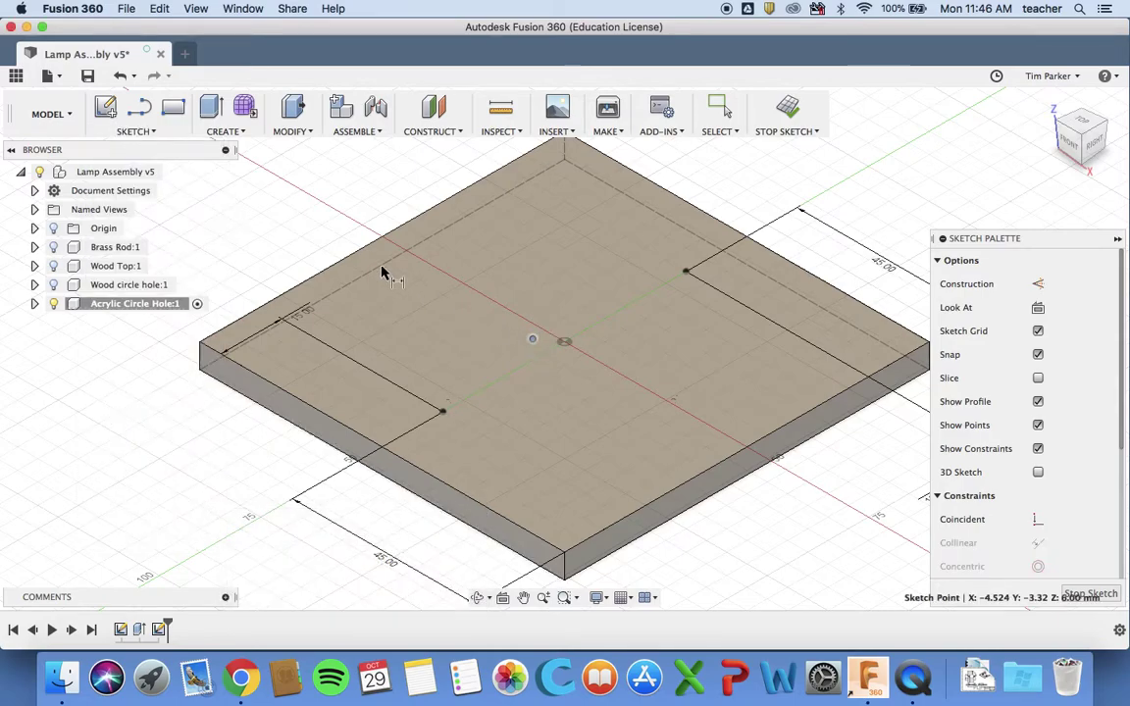
pyautogui.click(368, 247)
pyautogui.click(189, 450)
pyautogui.write('45')
pyautogui.press('Return')
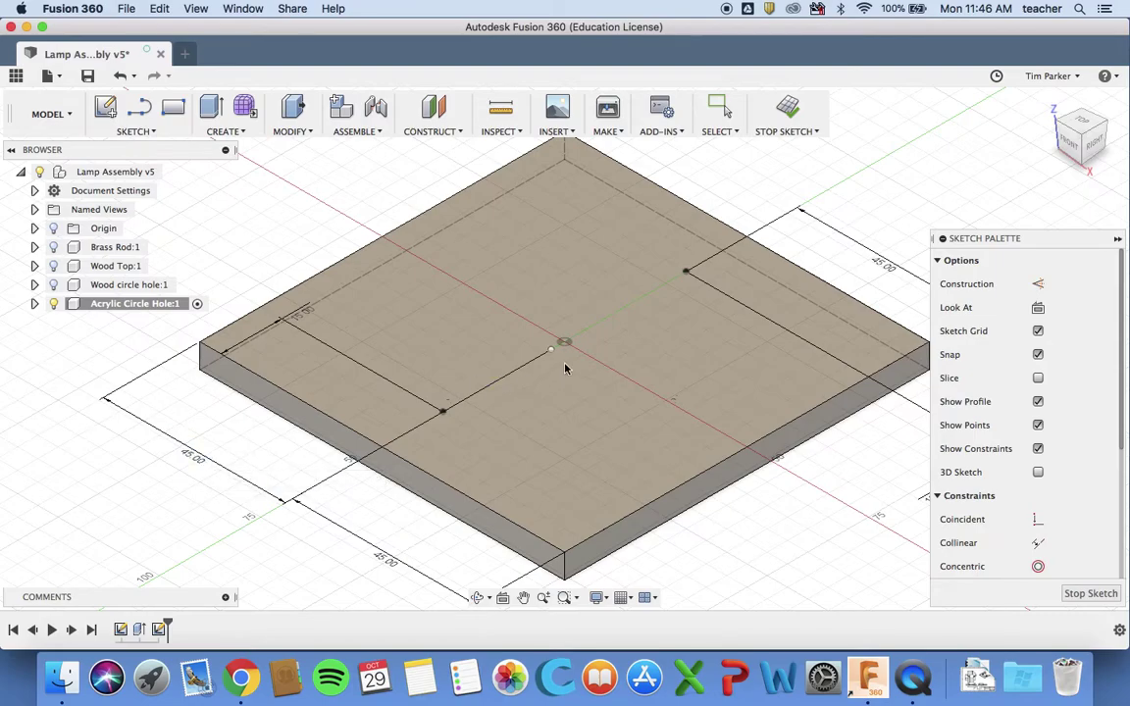
# Dimension the third sketch point 45 mm from the plate's back edge and finish the sketch
pyautogui.click(551, 351)
pyautogui.click(716, 223)
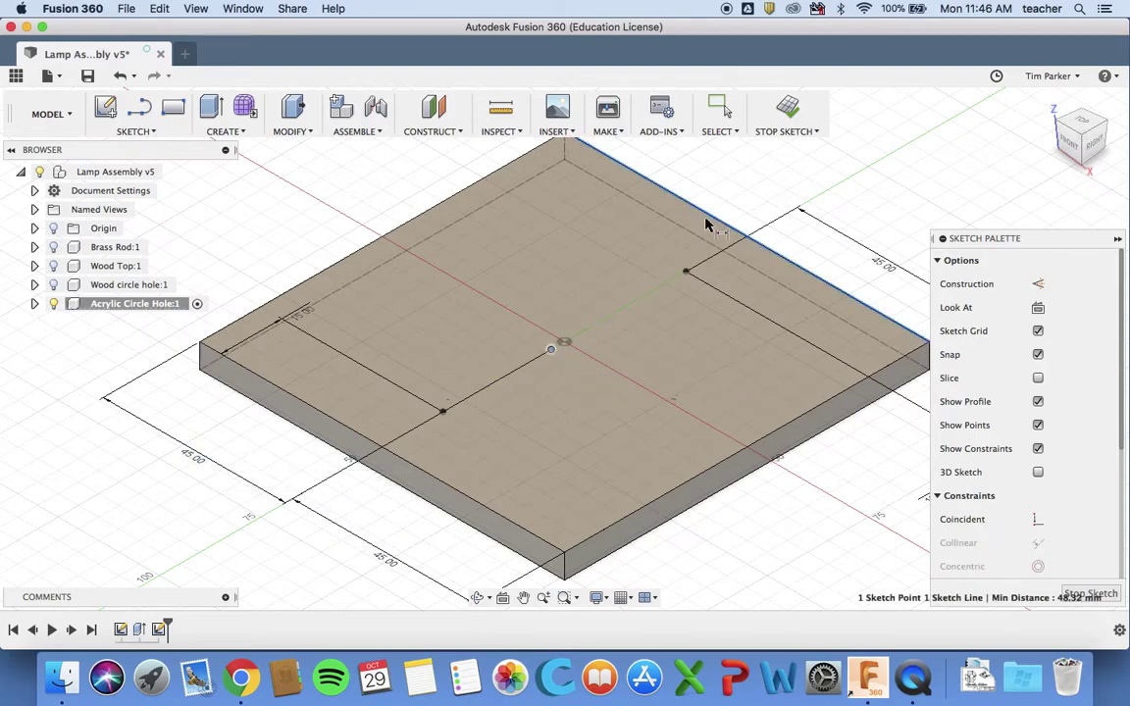
pyautogui.click(365, 209)
pyautogui.write('45')
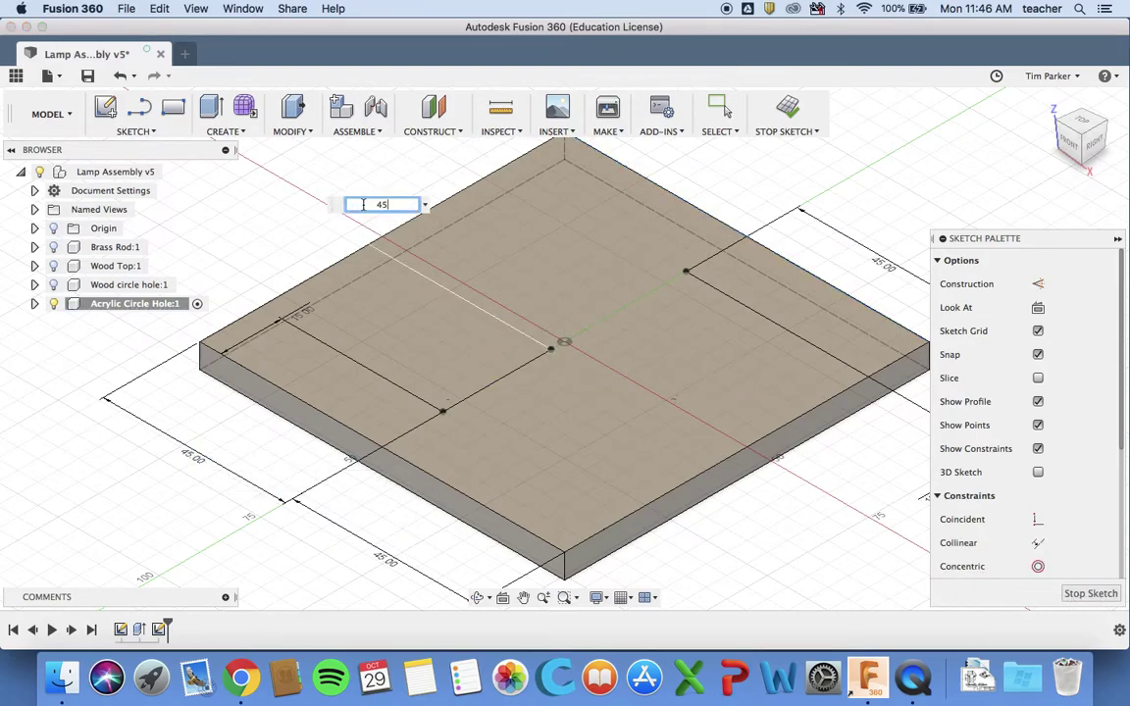
pyautogui.press('Return')
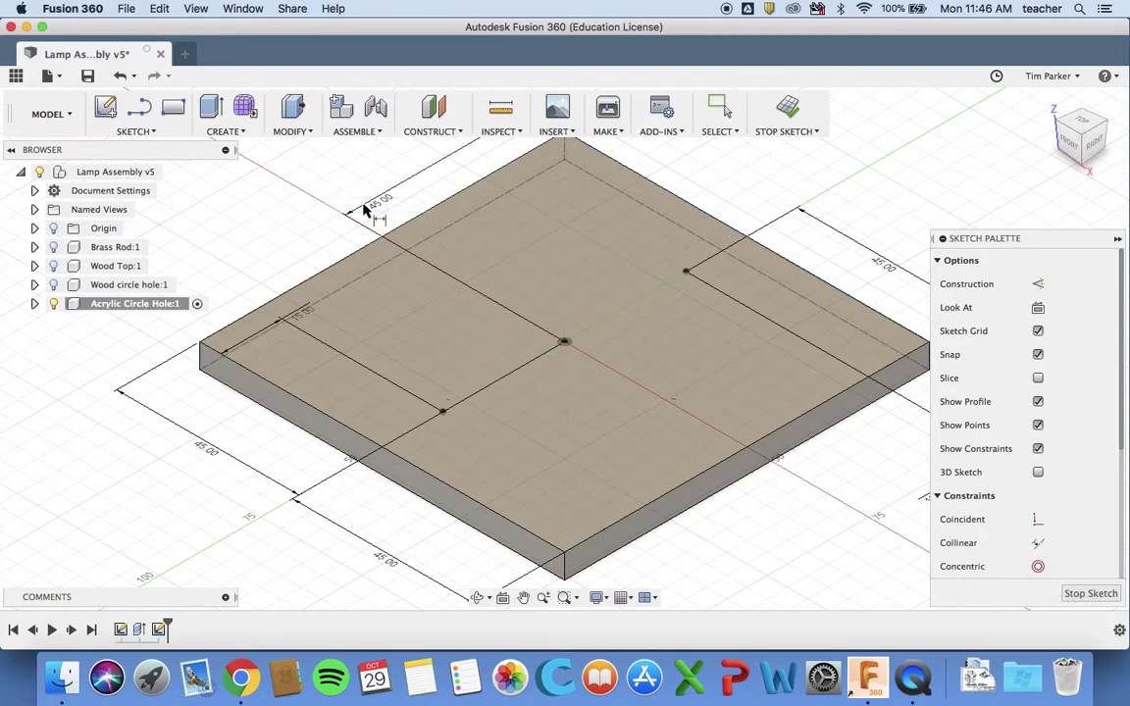
pyautogui.click(787, 115)
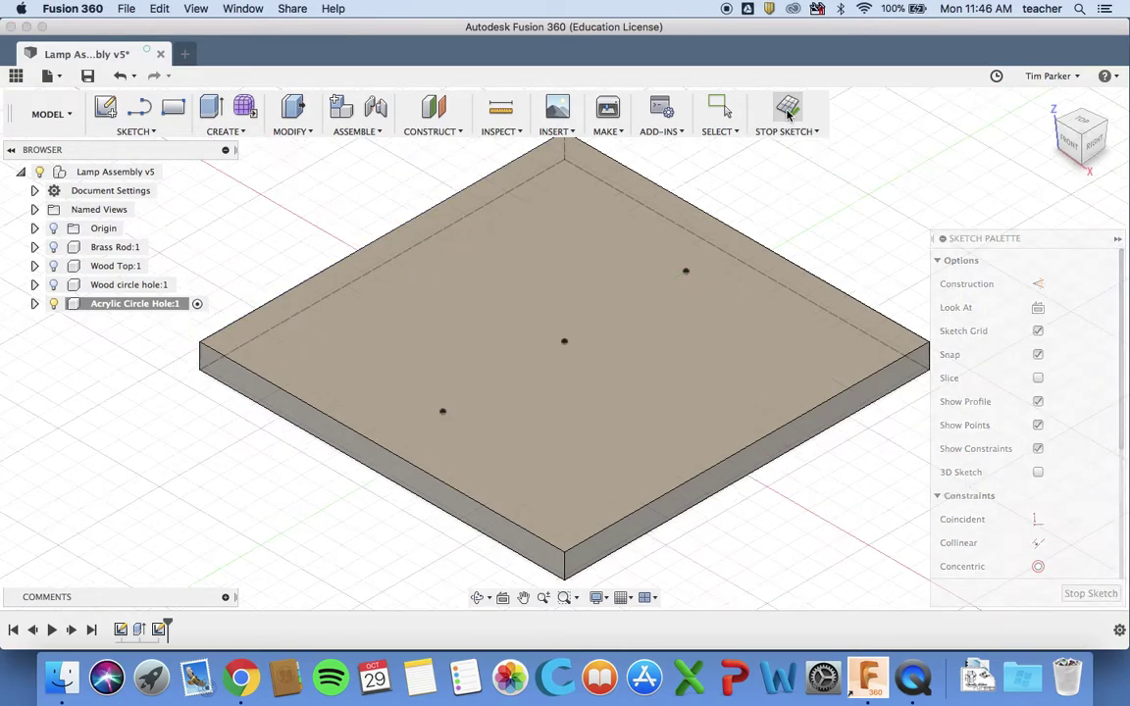
# Create two holes at the front and back sketch points, 5 mm in diameter and 6 mm deep
pyautogui.click(239, 132)
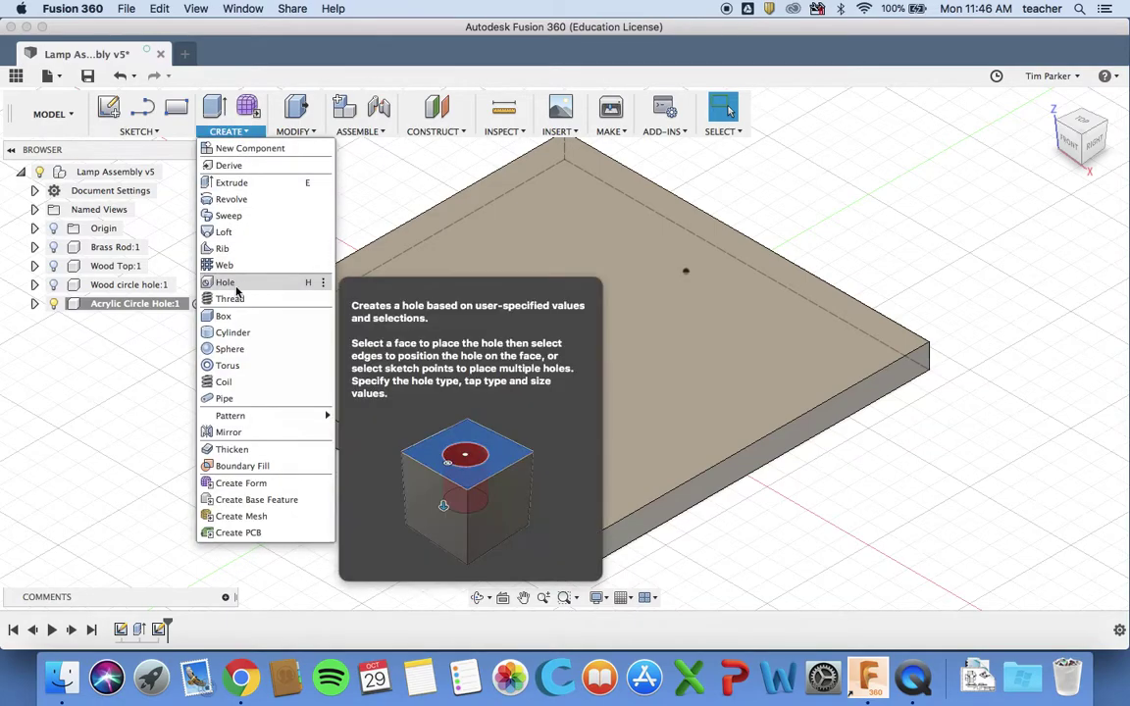
pyautogui.click(235, 282)
pyautogui.click(442, 411)
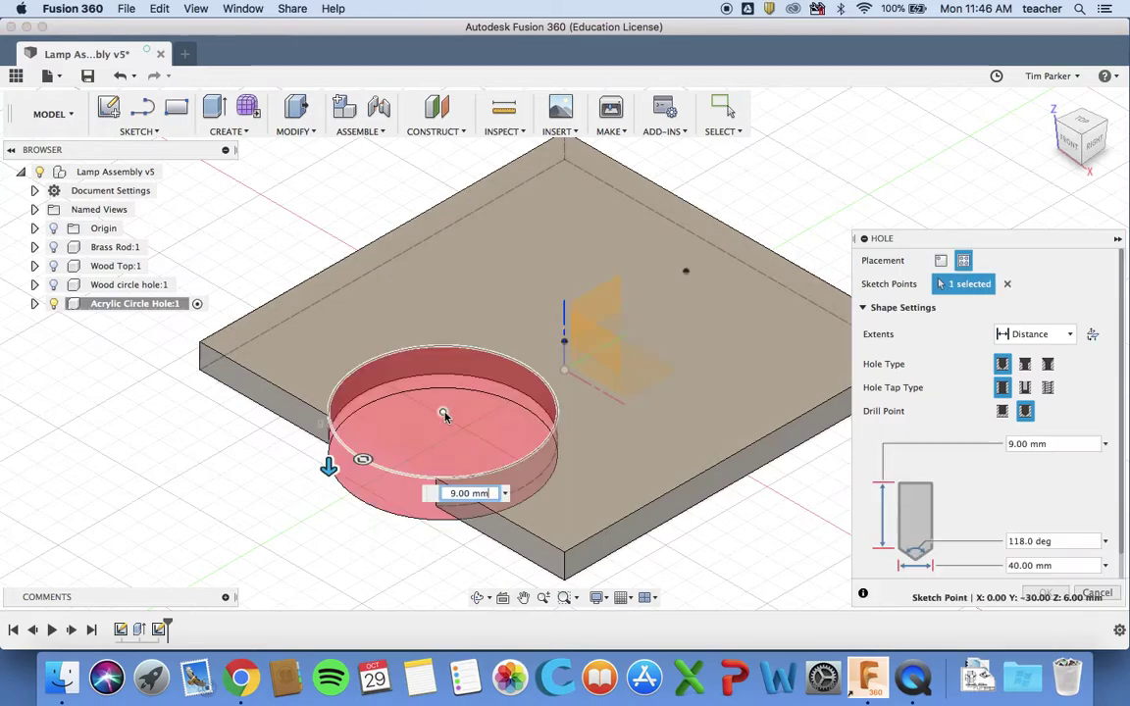
pyautogui.click(685, 272)
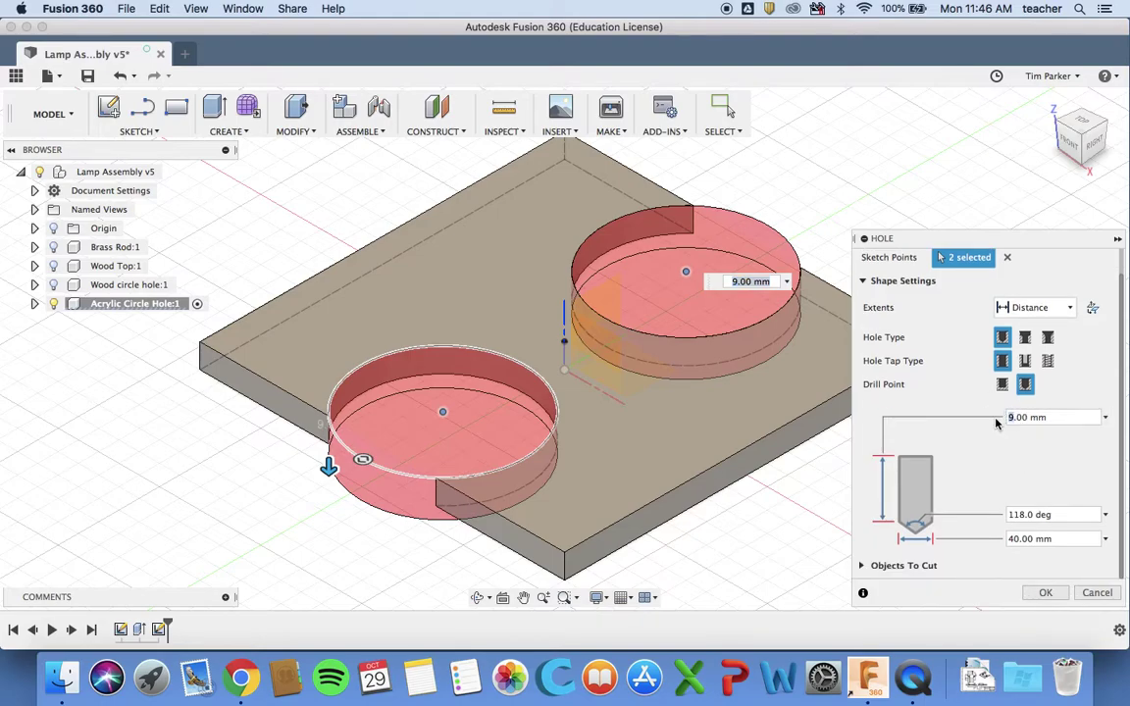
pyautogui.write('6')
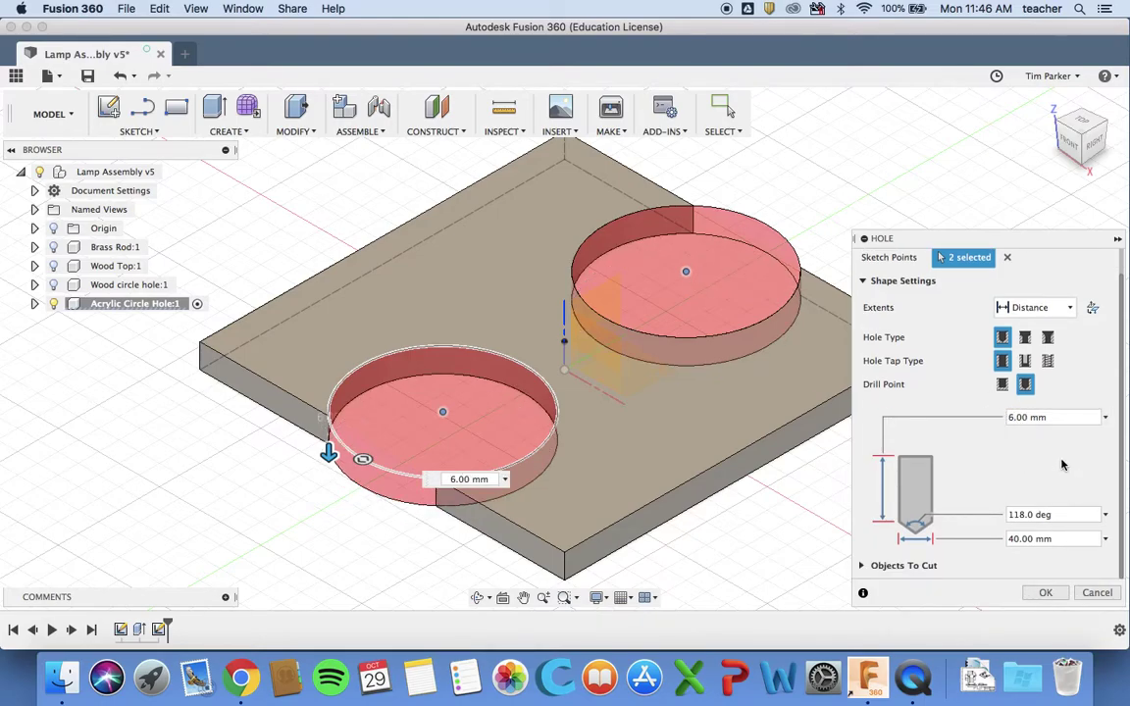
pyautogui.doubleClick(1017, 540)
pyautogui.write('5')
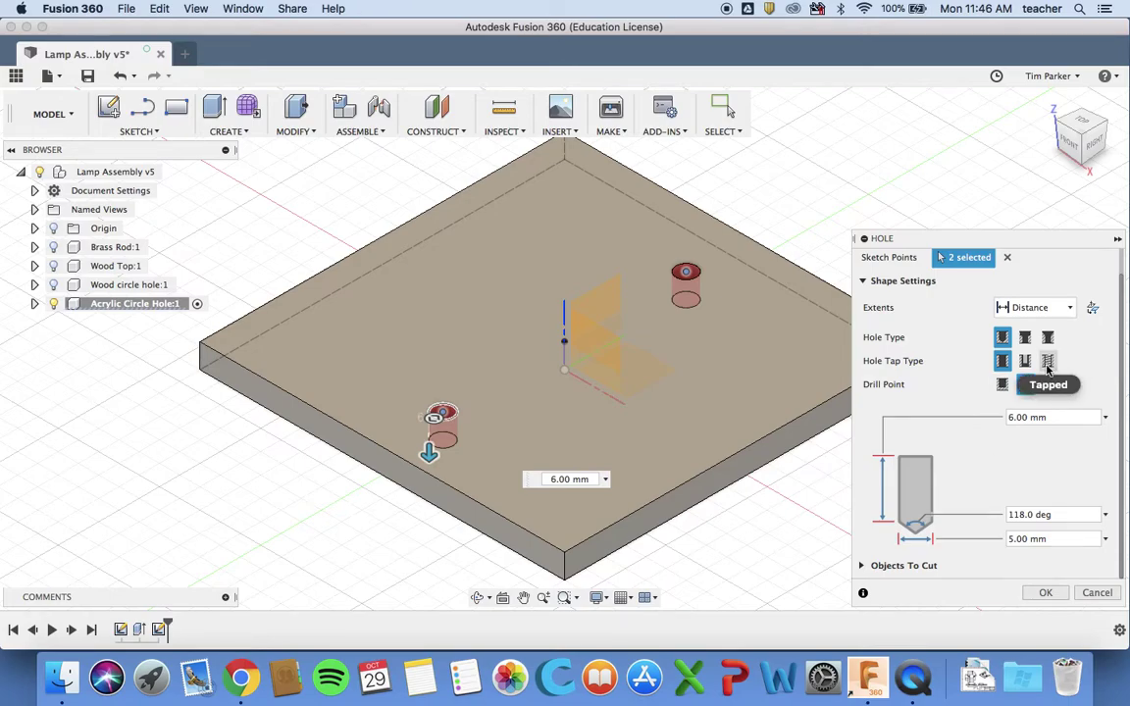
pyautogui.click(1043, 592)
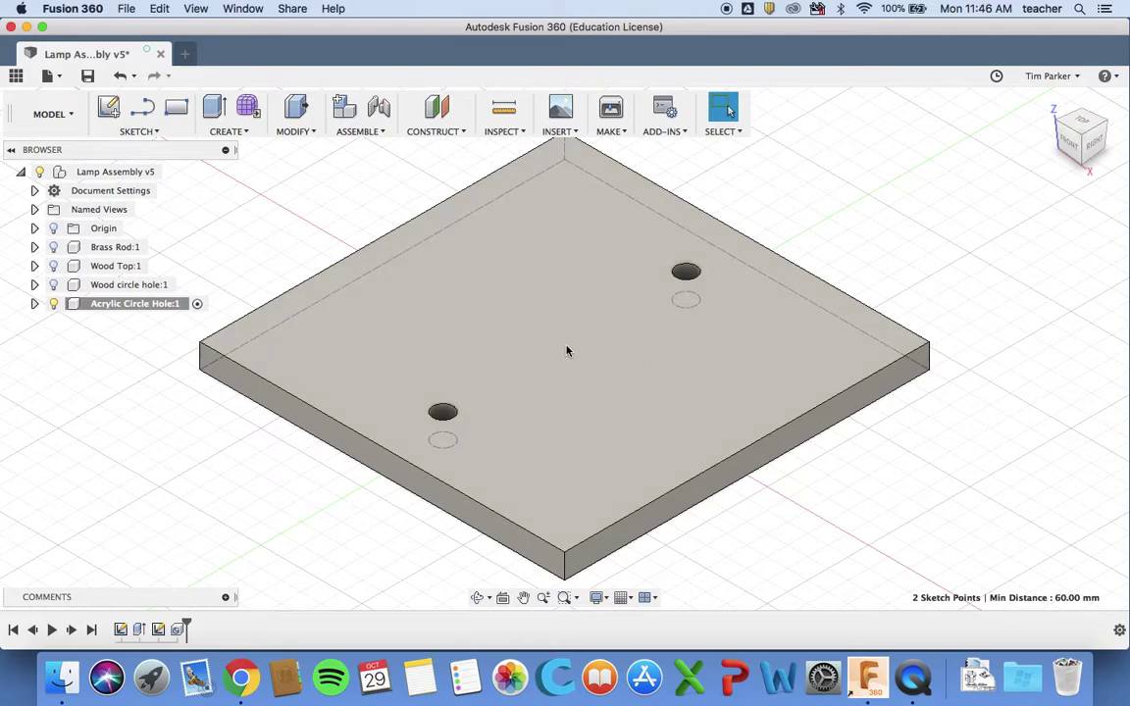
pyautogui.click(225, 130)
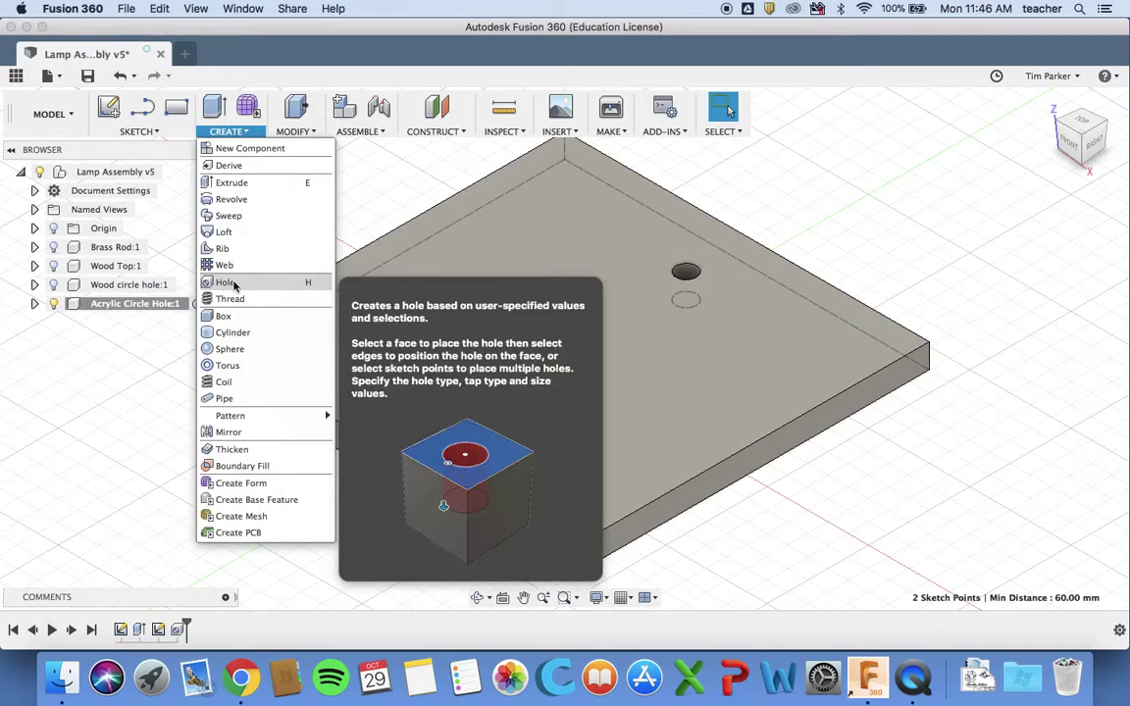
pyautogui.click(231, 282)
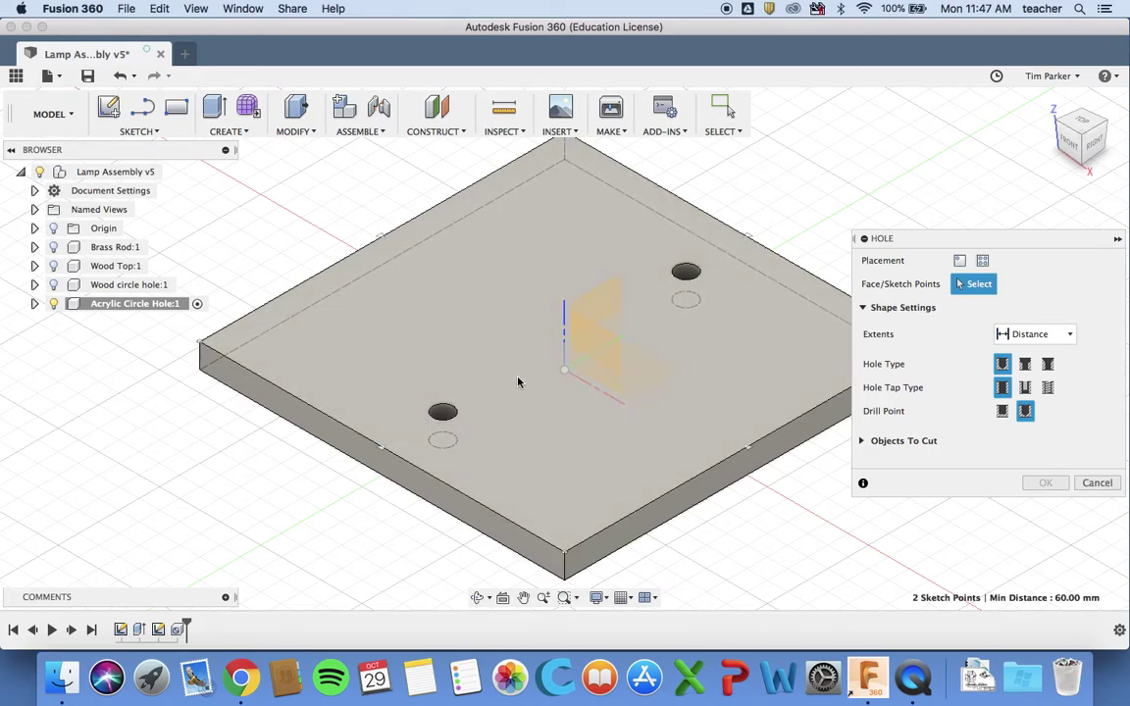
pyautogui.click(1097, 483)
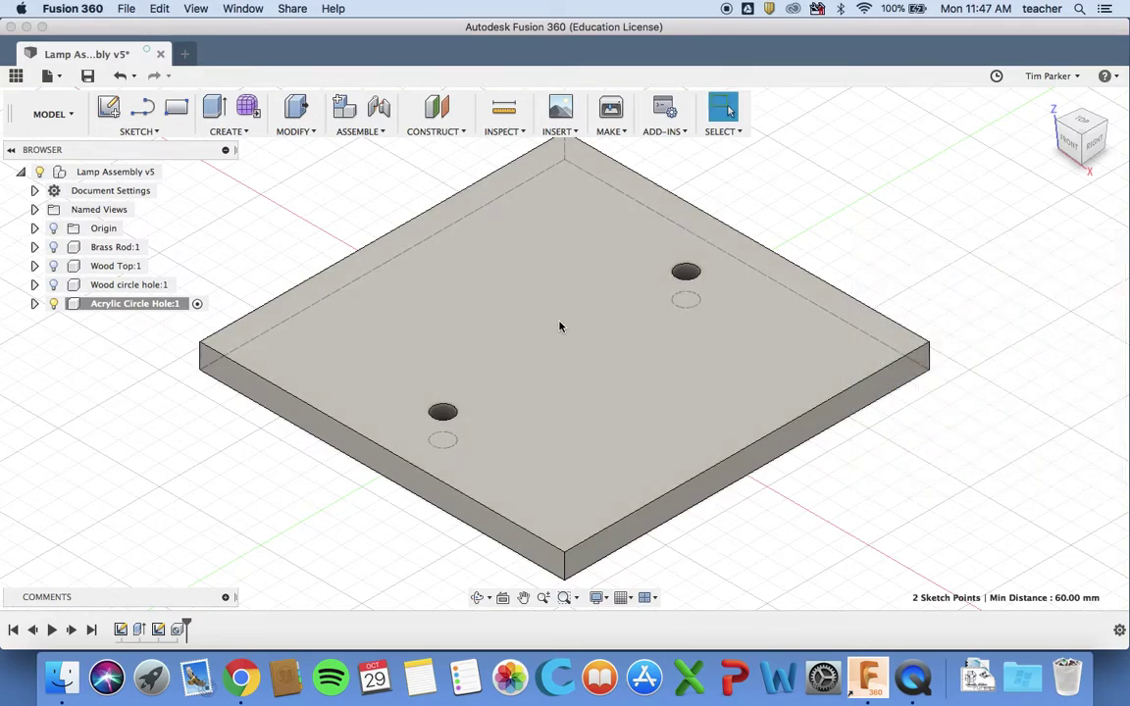
# Start a new sketch on the plate's top face and place a point near its centre
pyautogui.click(154, 132)
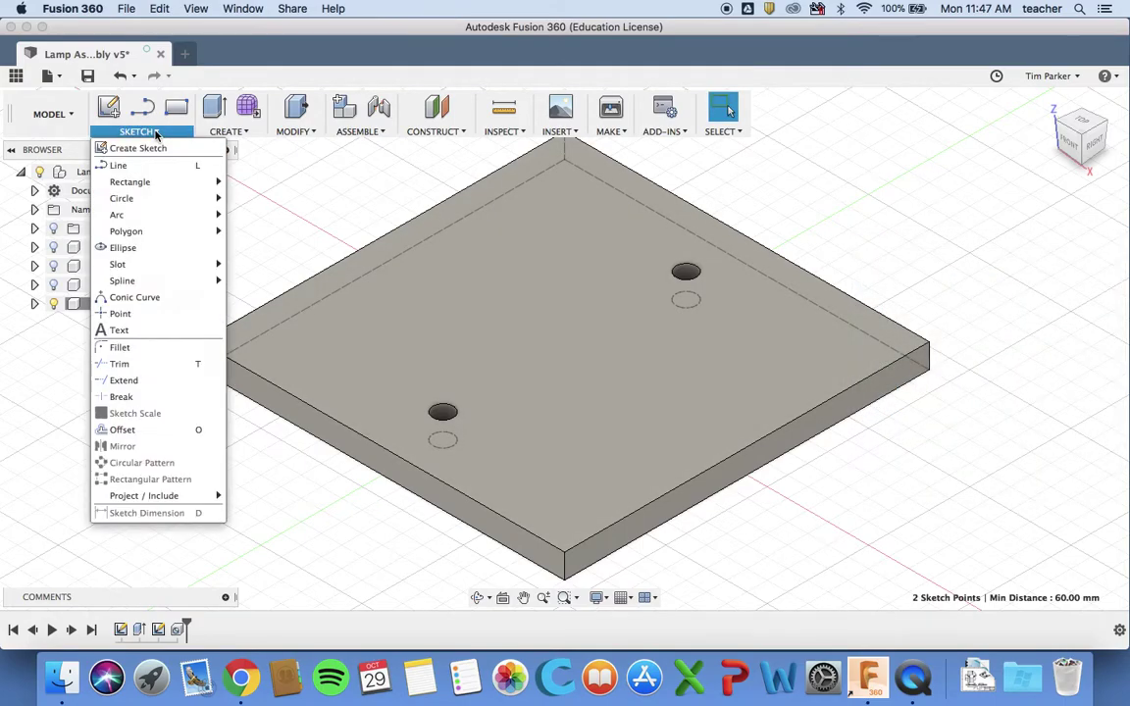
pyautogui.click(120, 313)
pyautogui.click(534, 305)
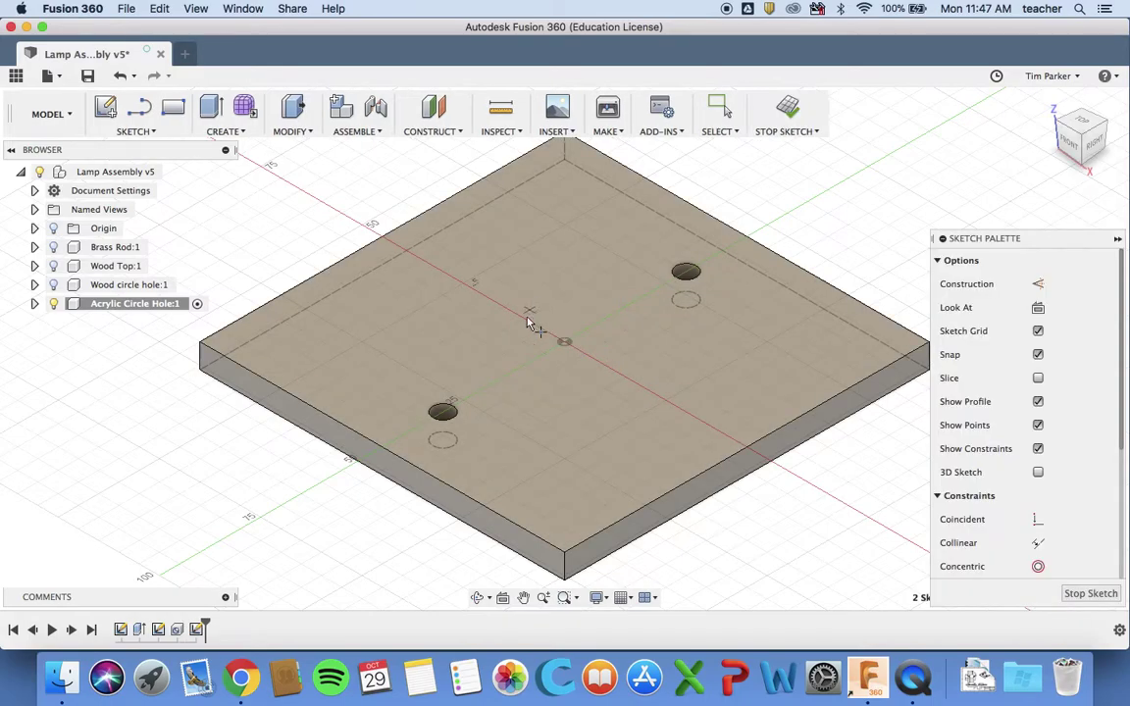
pyautogui.click(524, 342)
# Dimension the new sketch point 45 mm from the plate's front edge
pyautogui.click(152, 132)
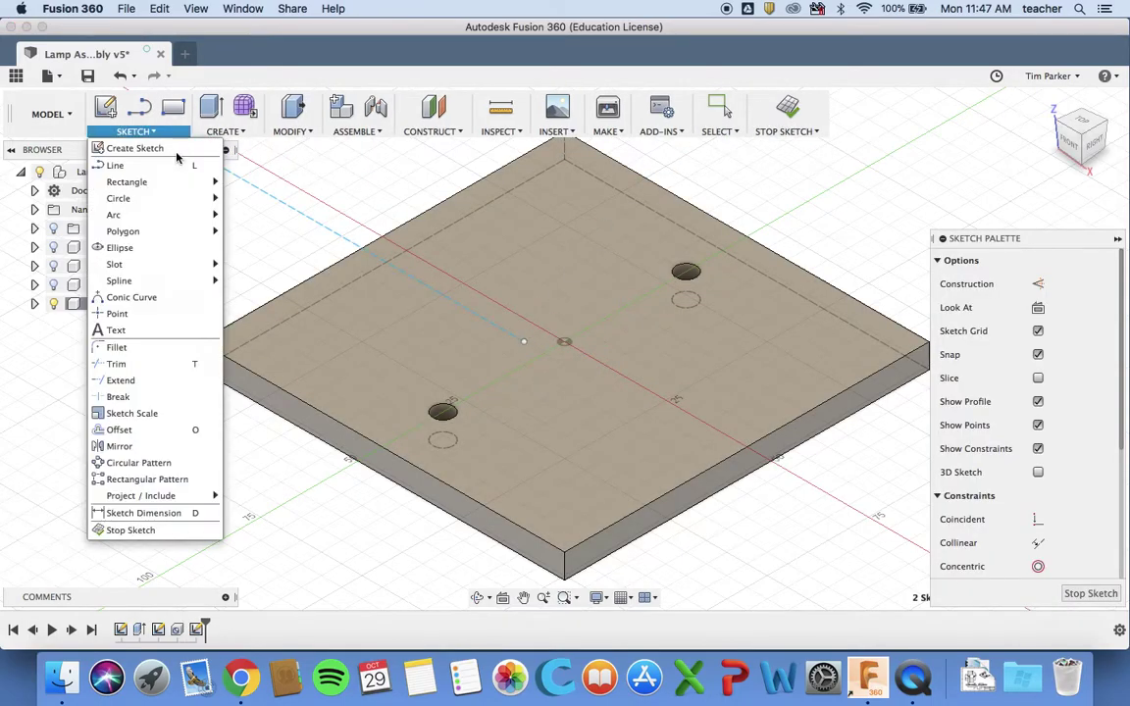
pyautogui.click(127, 512)
pyautogui.click(524, 343)
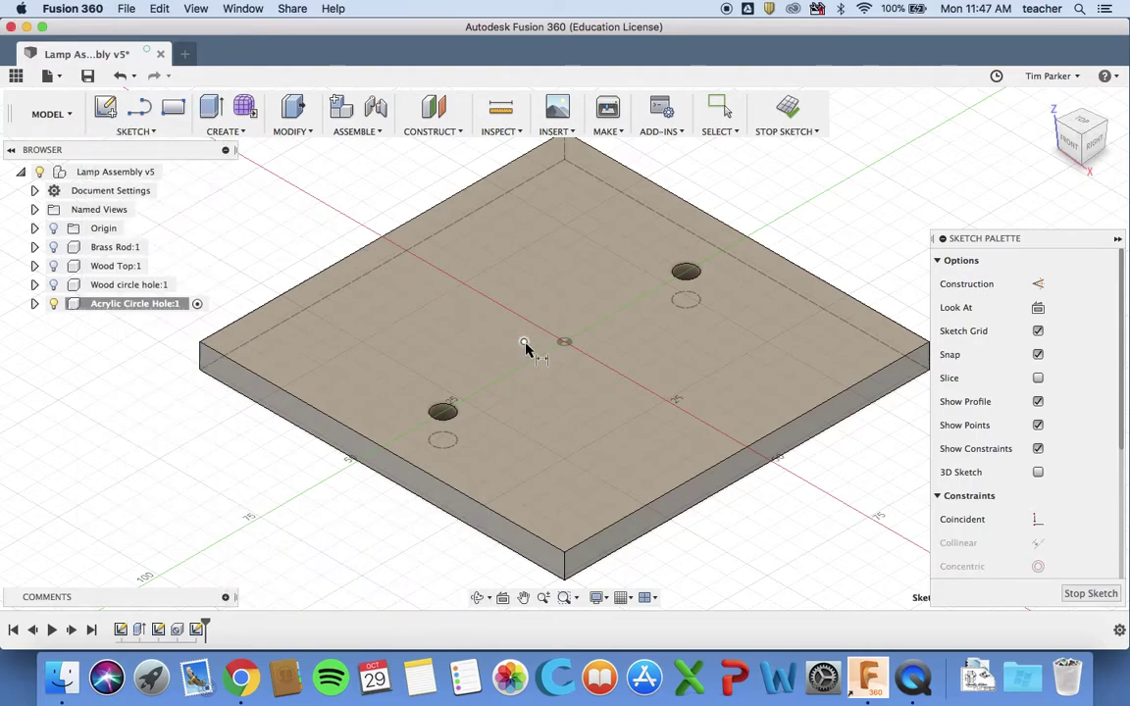
pyautogui.click(377, 447)
pyautogui.click(260, 248)
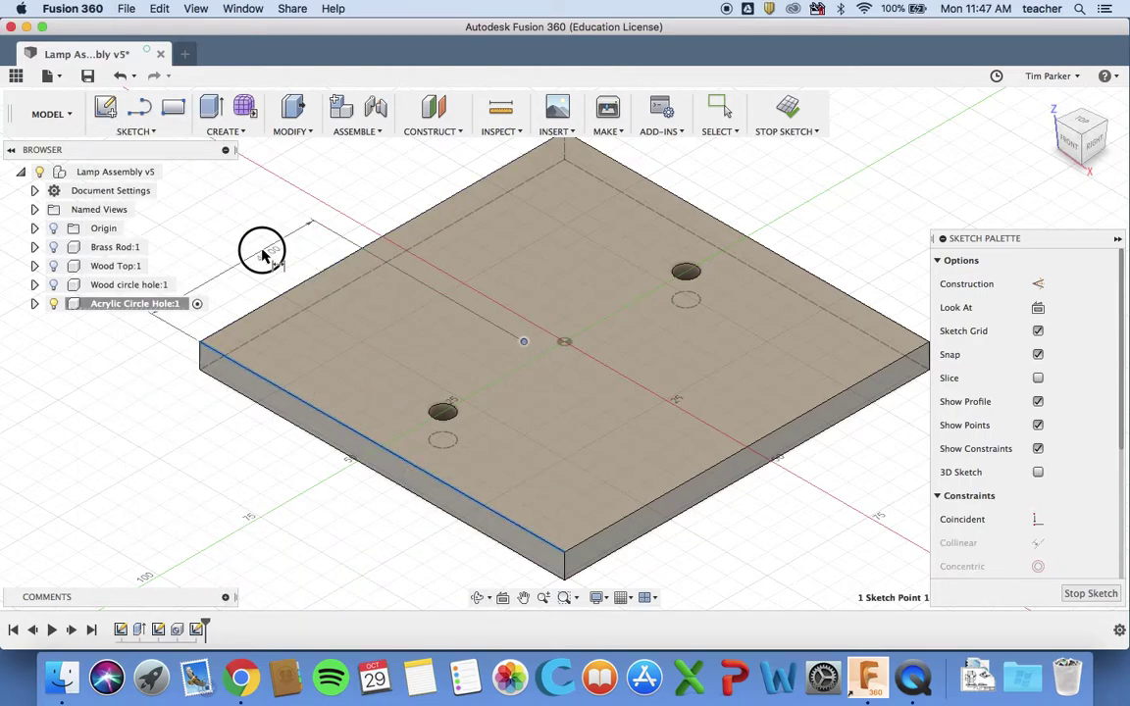
pyautogui.write('45')
pyautogui.press('Return')
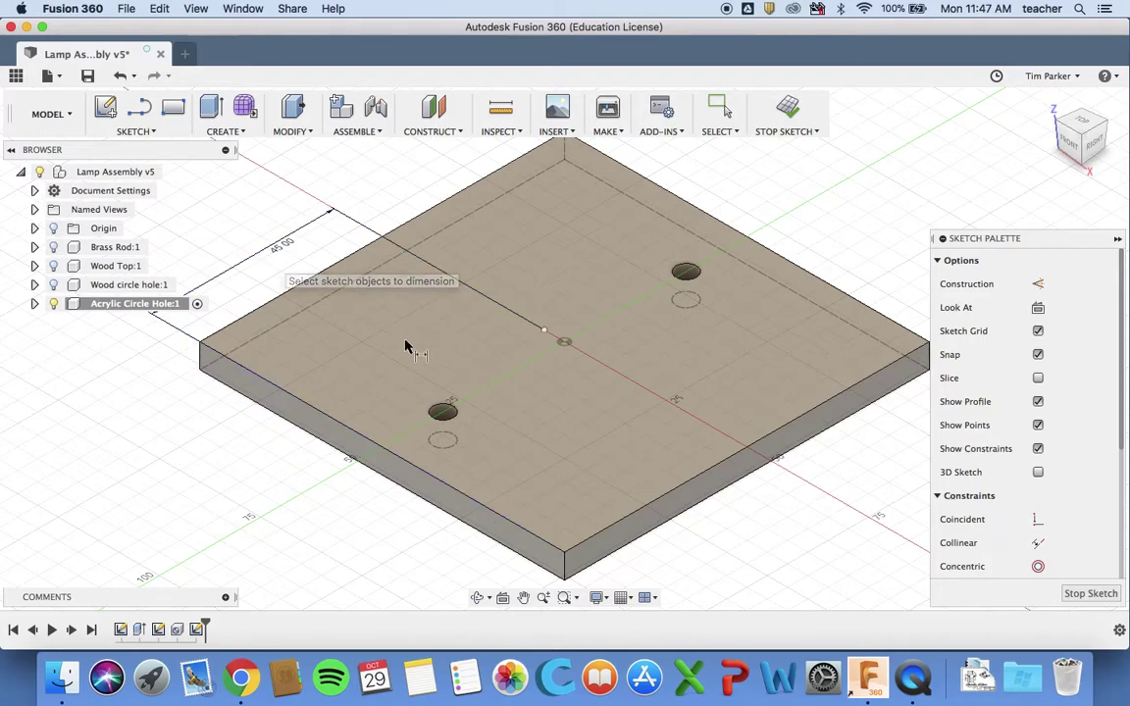
# Dimension the sketch point 45 mm from the plate's left edge and finish the sketch
pyautogui.click(395, 240)
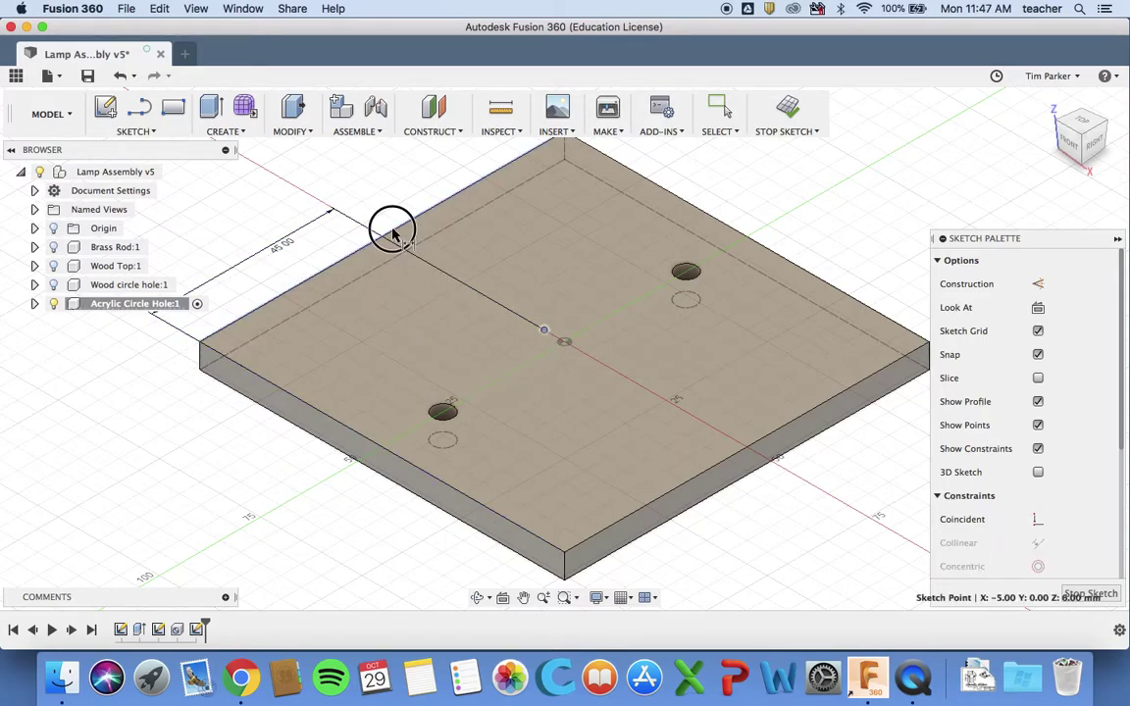
pyautogui.click(210, 467)
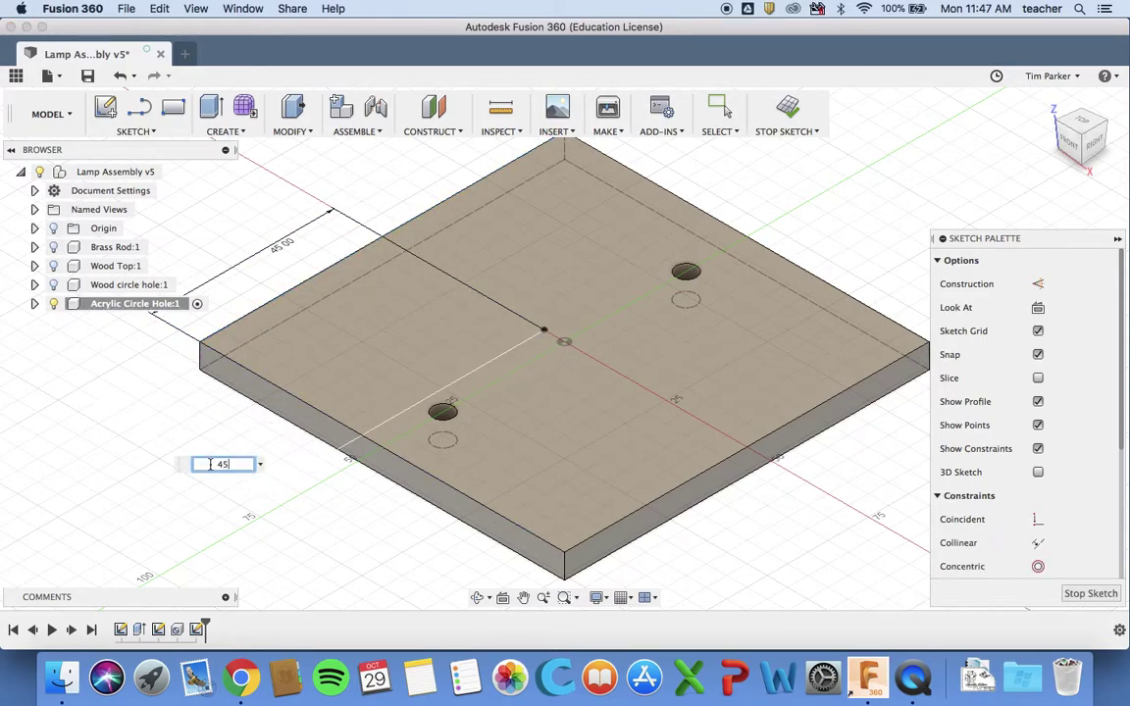
pyautogui.press('Return')
pyautogui.click(784, 110)
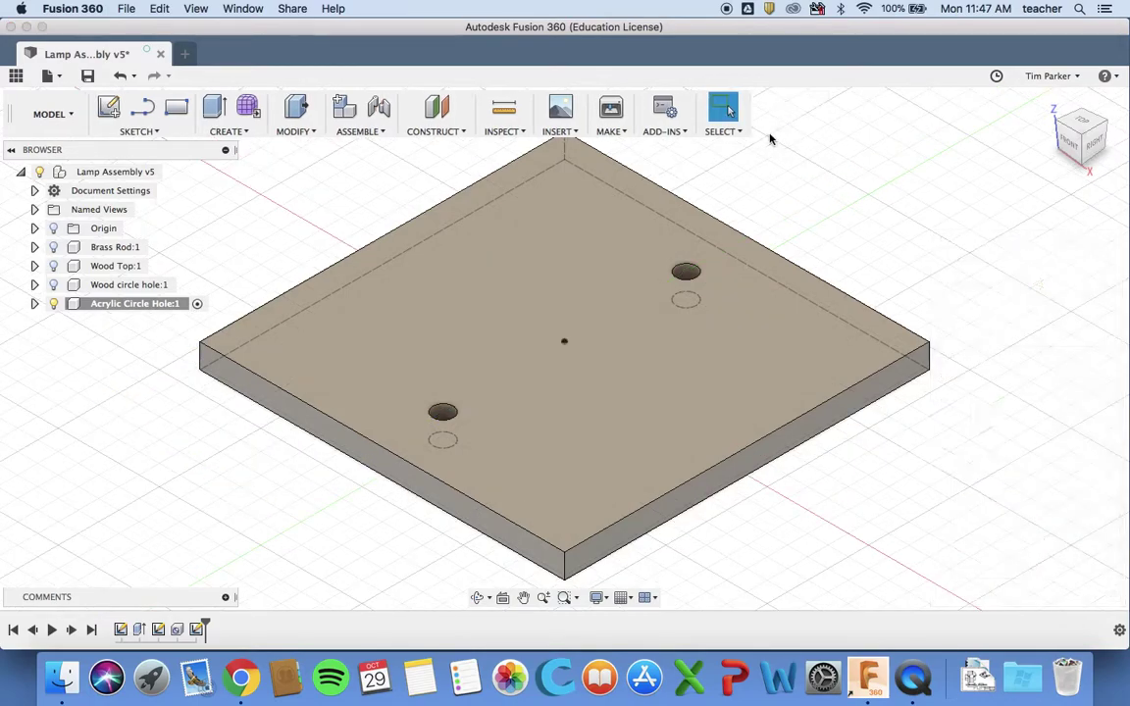
# Create a hole at the plate's centre sketch point, 40 mm in diameter and 6 mm deep
pyautogui.click(206, 128)
pyautogui.click(228, 282)
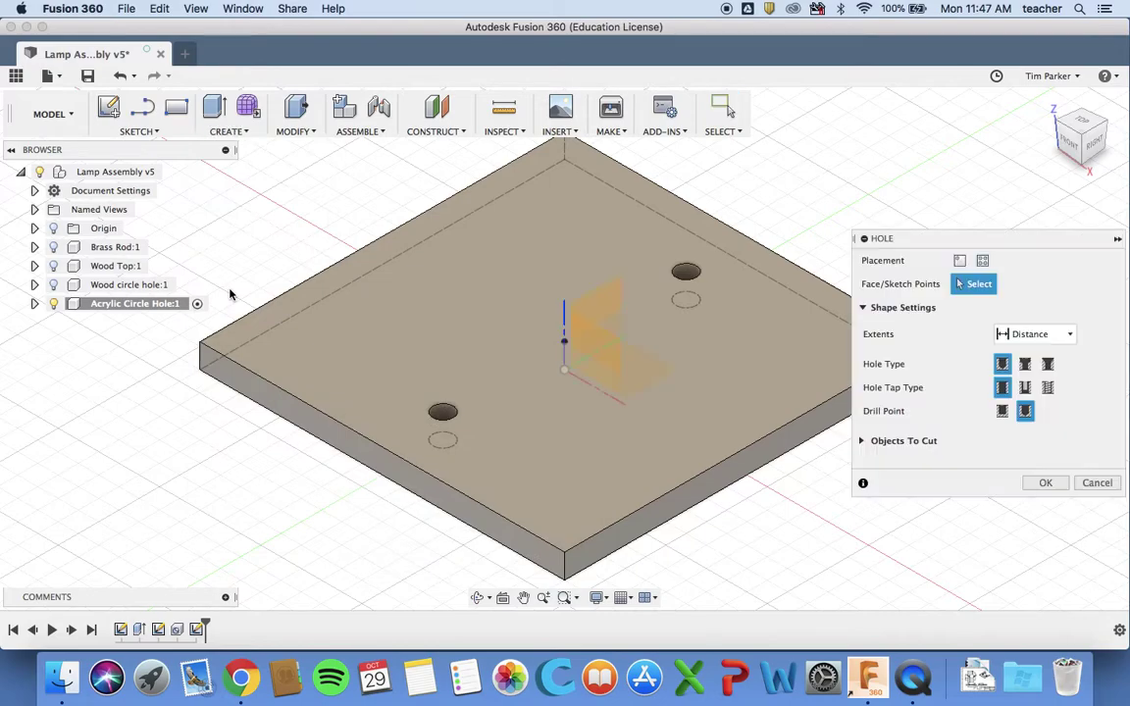
pyautogui.click(565, 345)
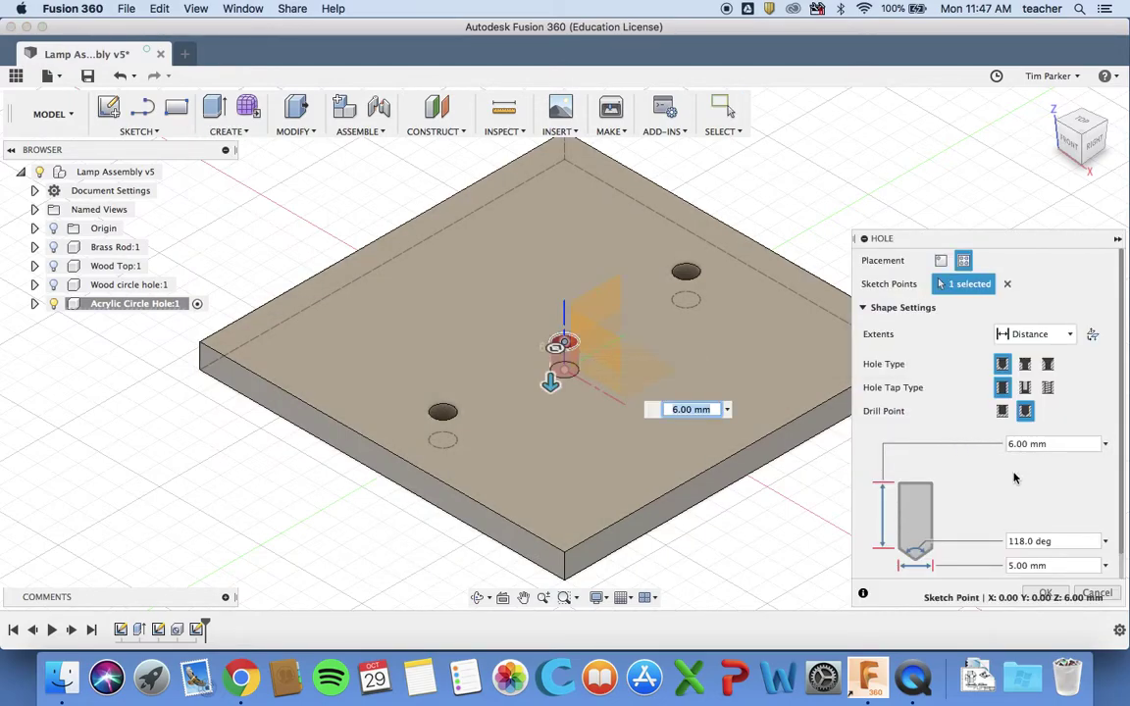
pyautogui.scroll(-2, 1015, 466)
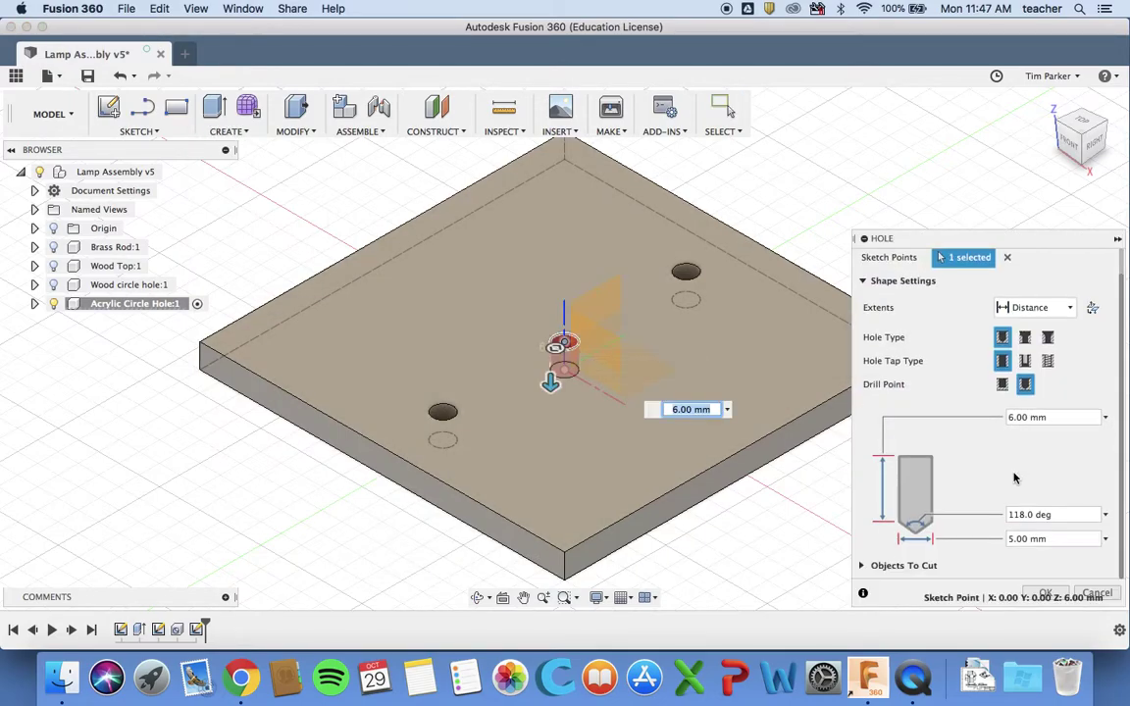
pyautogui.doubleClick(1020, 540)
pyautogui.write('40')
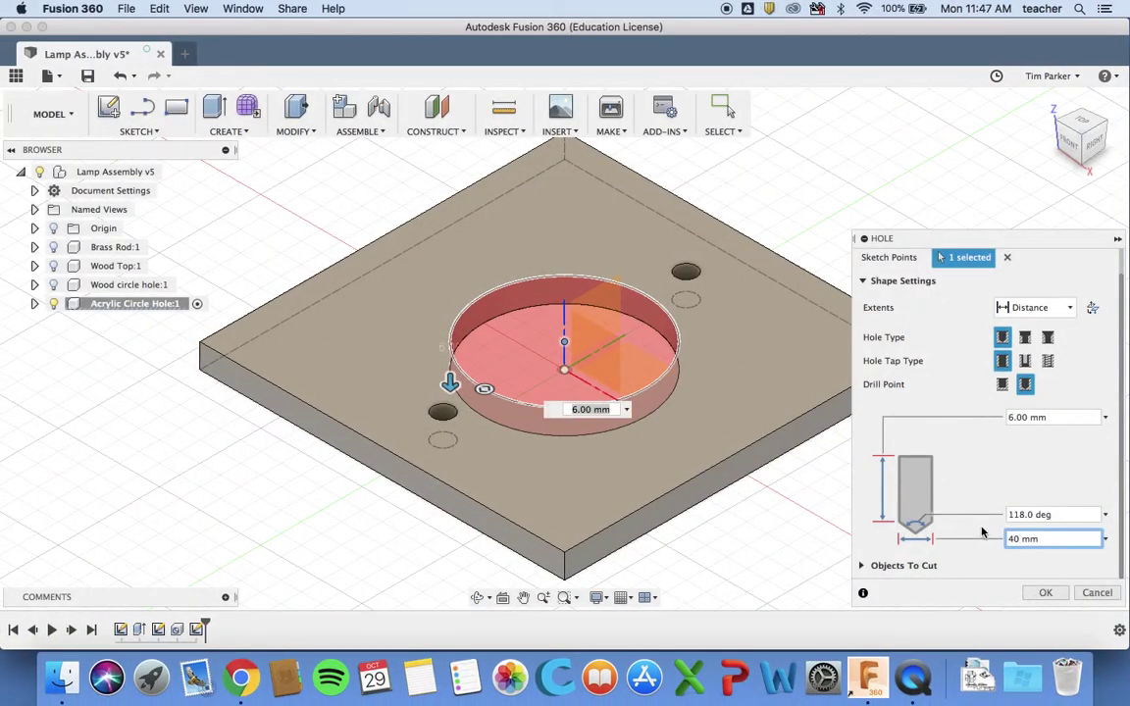
pyautogui.click(1045, 593)
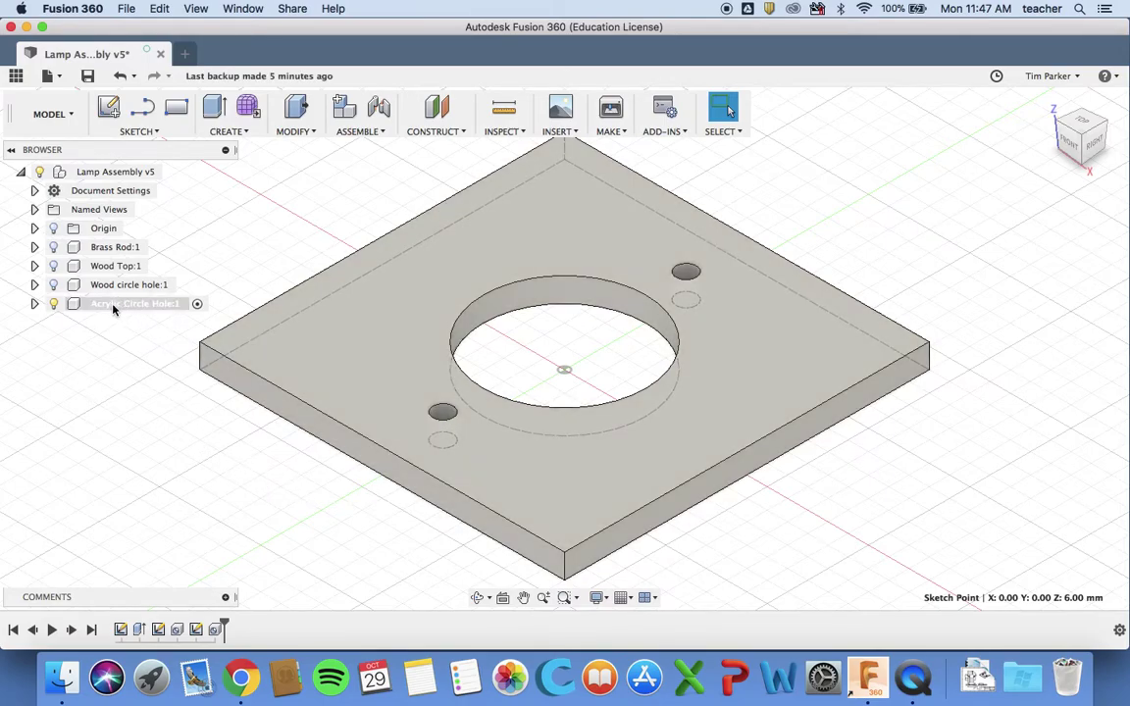
# Assign the Acrylic, Clear physical material to the Acrylic Circle Hole component and save the design with the version description User Saved
pyautogui.rightClick(119, 306)
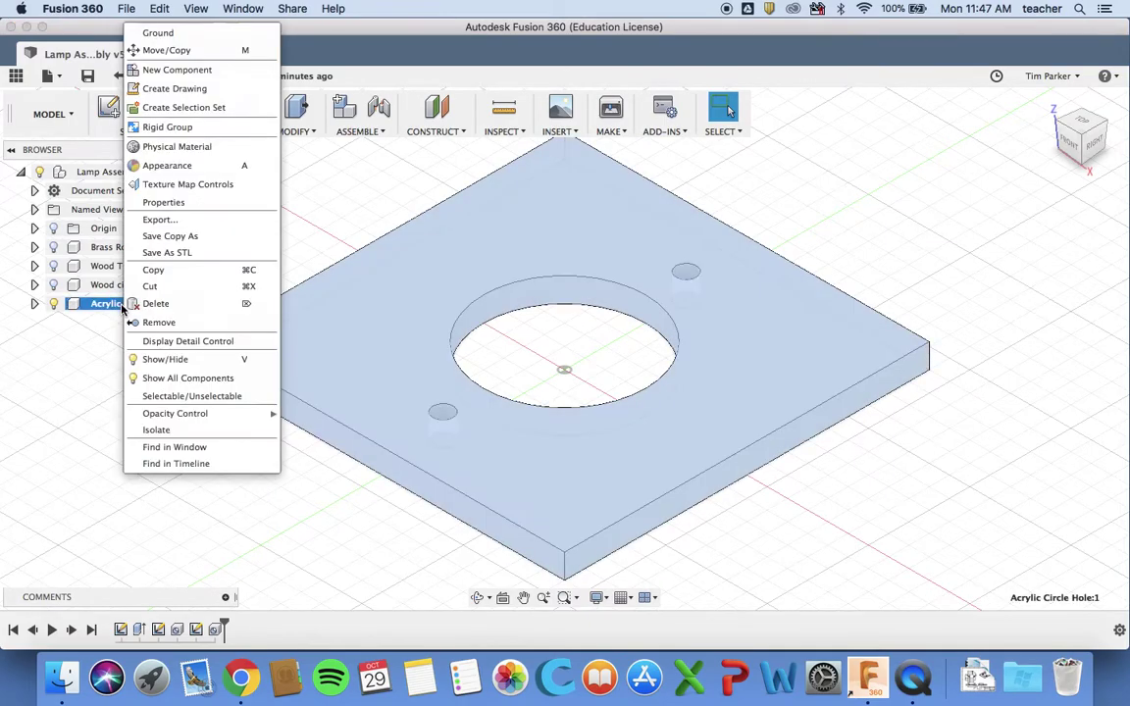
pyautogui.click(179, 147)
pyautogui.scroll(-1, 922, 497)
pyautogui.scroll(-3, 923, 497)
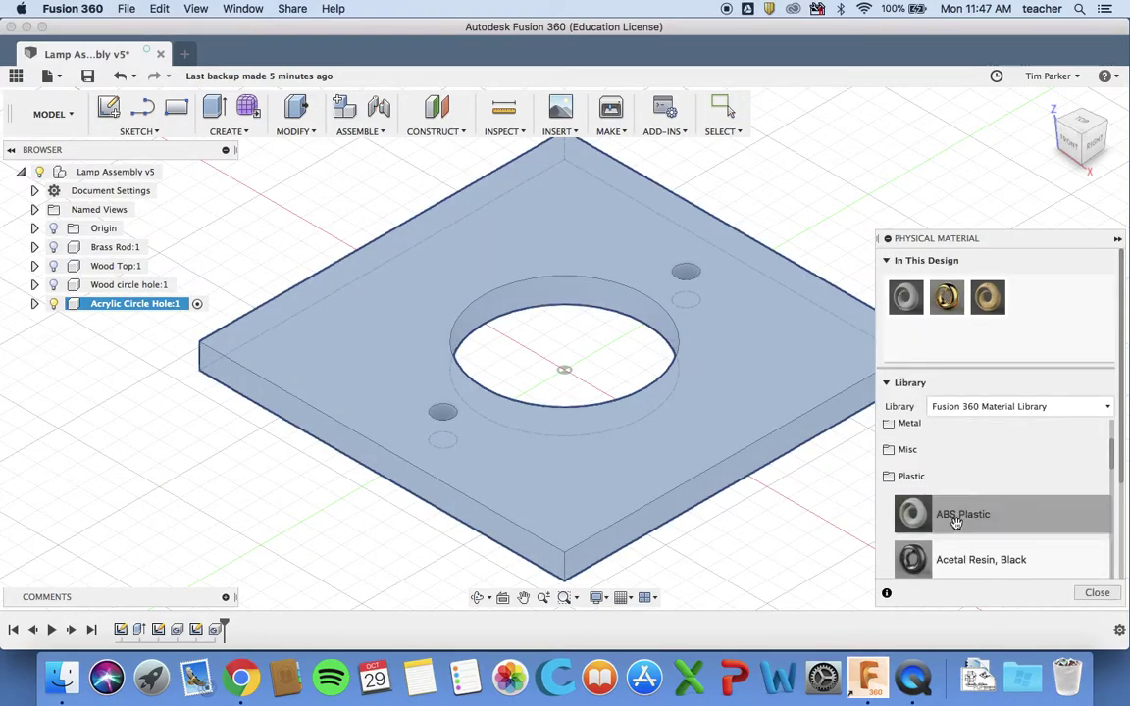
pyautogui.scroll(-5, 956, 522)
pyautogui.moveTo(960, 493); pyautogui.dragTo(725, 427)
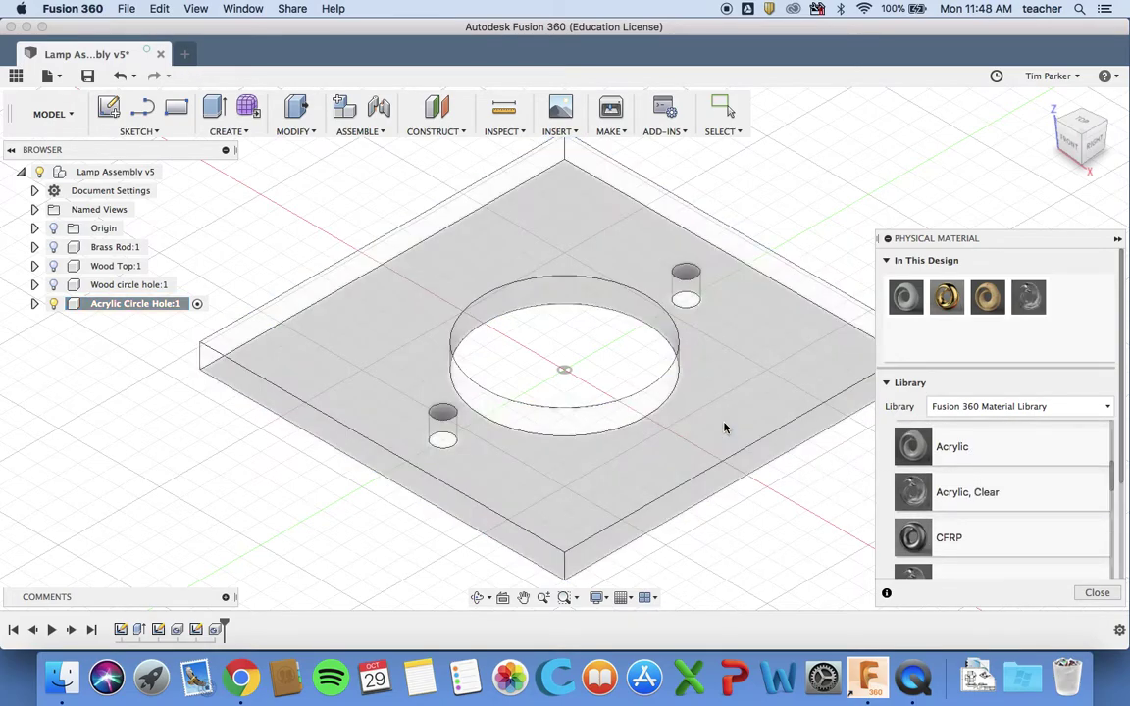
pyautogui.click(1095, 595)
pyautogui.click(915, 504)
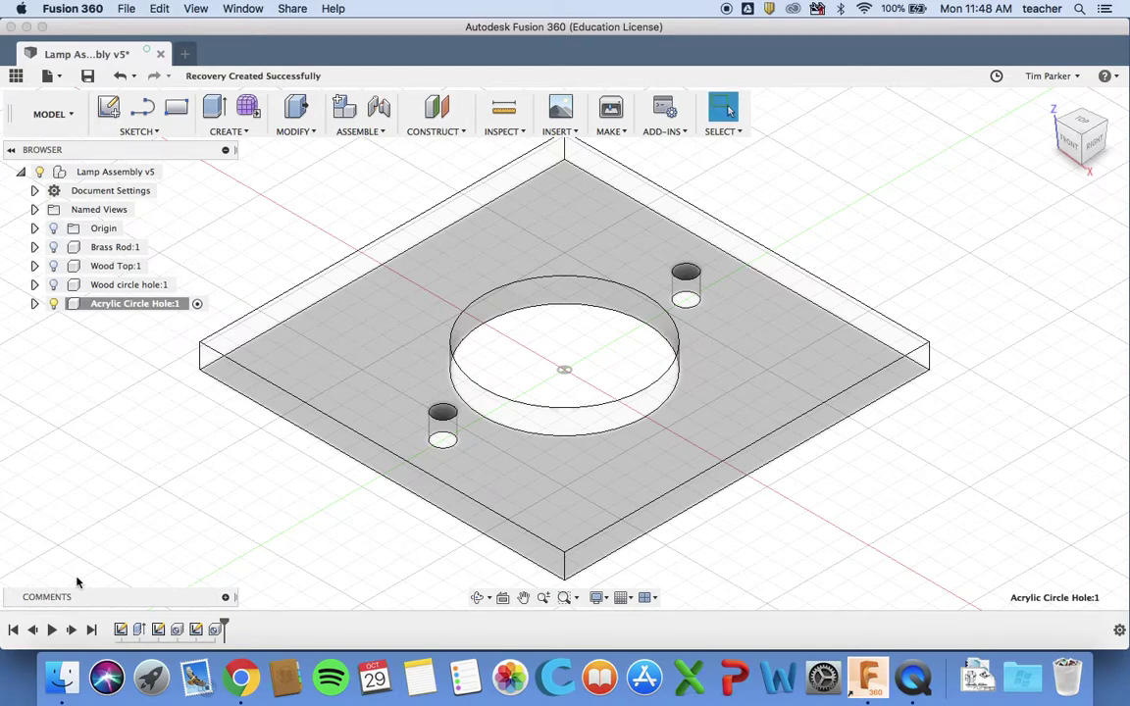
pyautogui.click(88, 77)
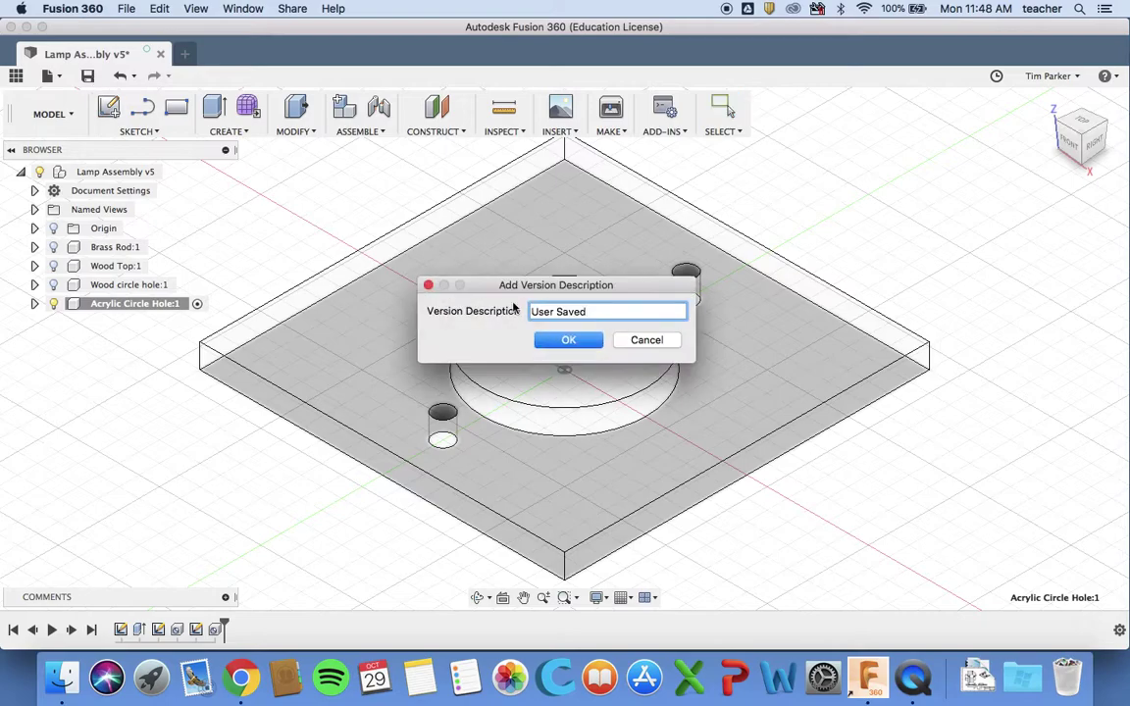
pyautogui.click(564, 341)
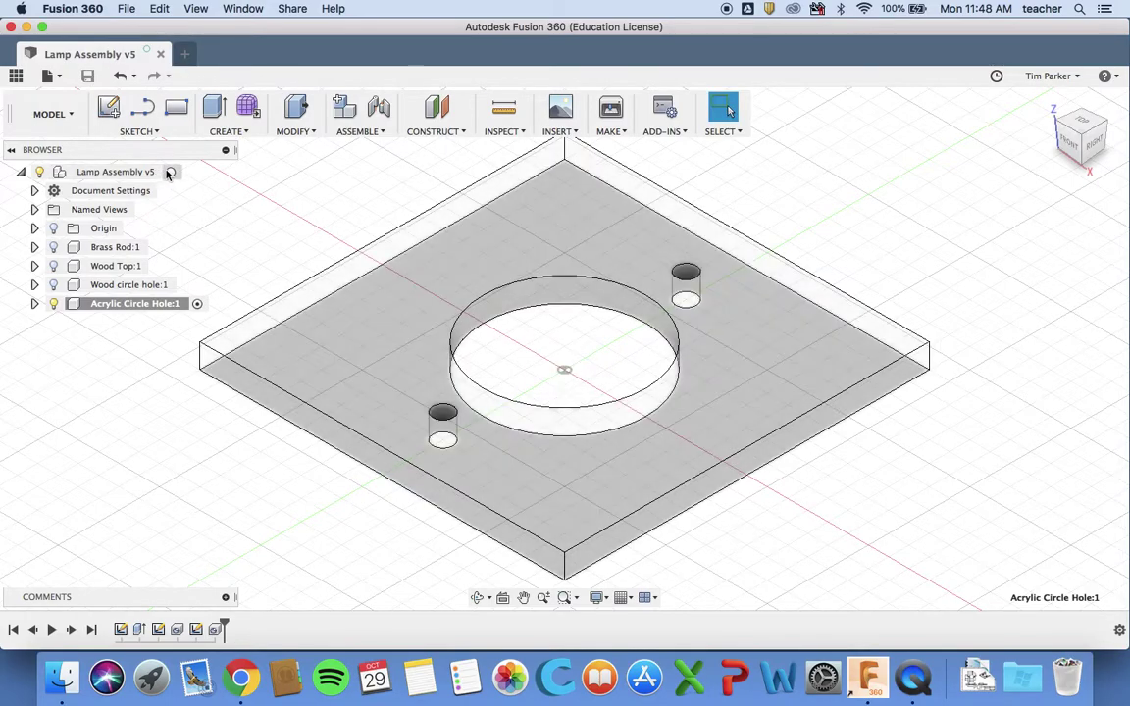
# Activate the top-level Lamp Assembly and show the Brass Rod, Wood Top and Wood circle hole components
pyautogui.click(171, 172)
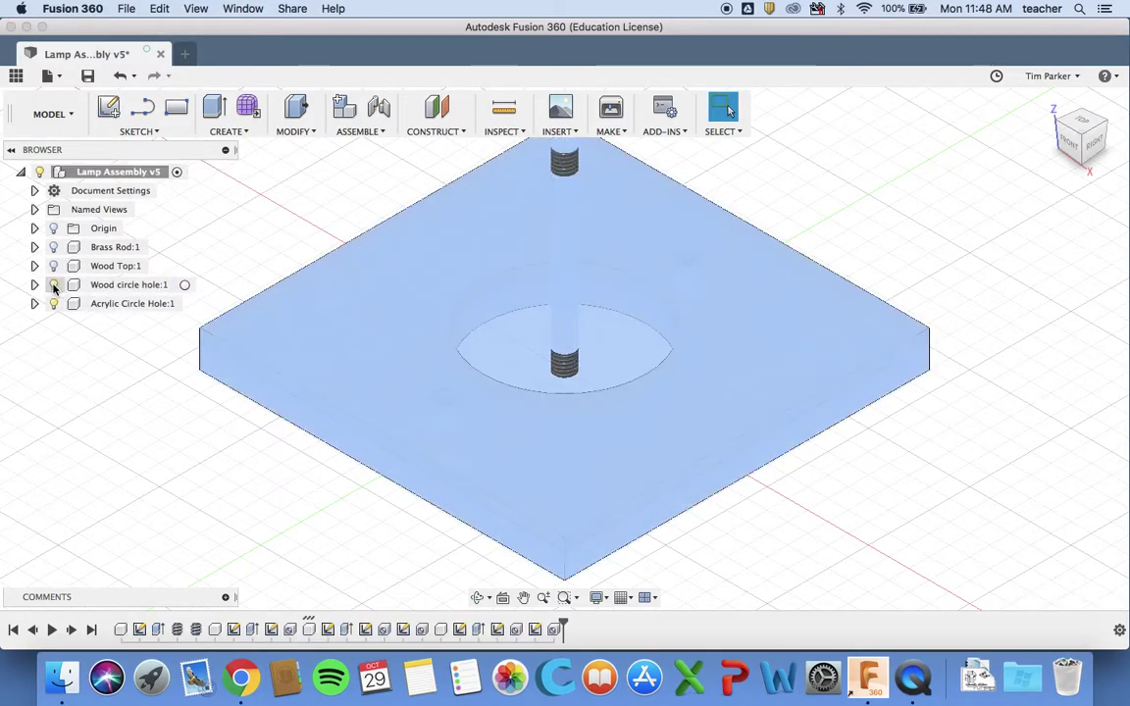
pyautogui.click(53, 247)
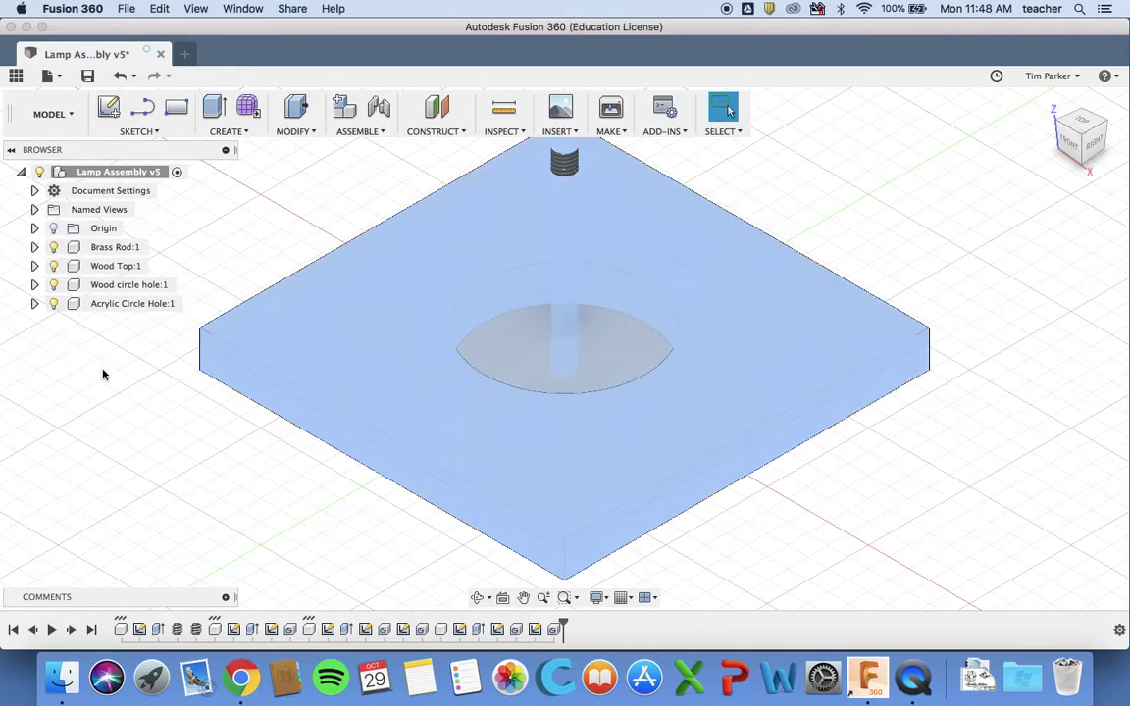